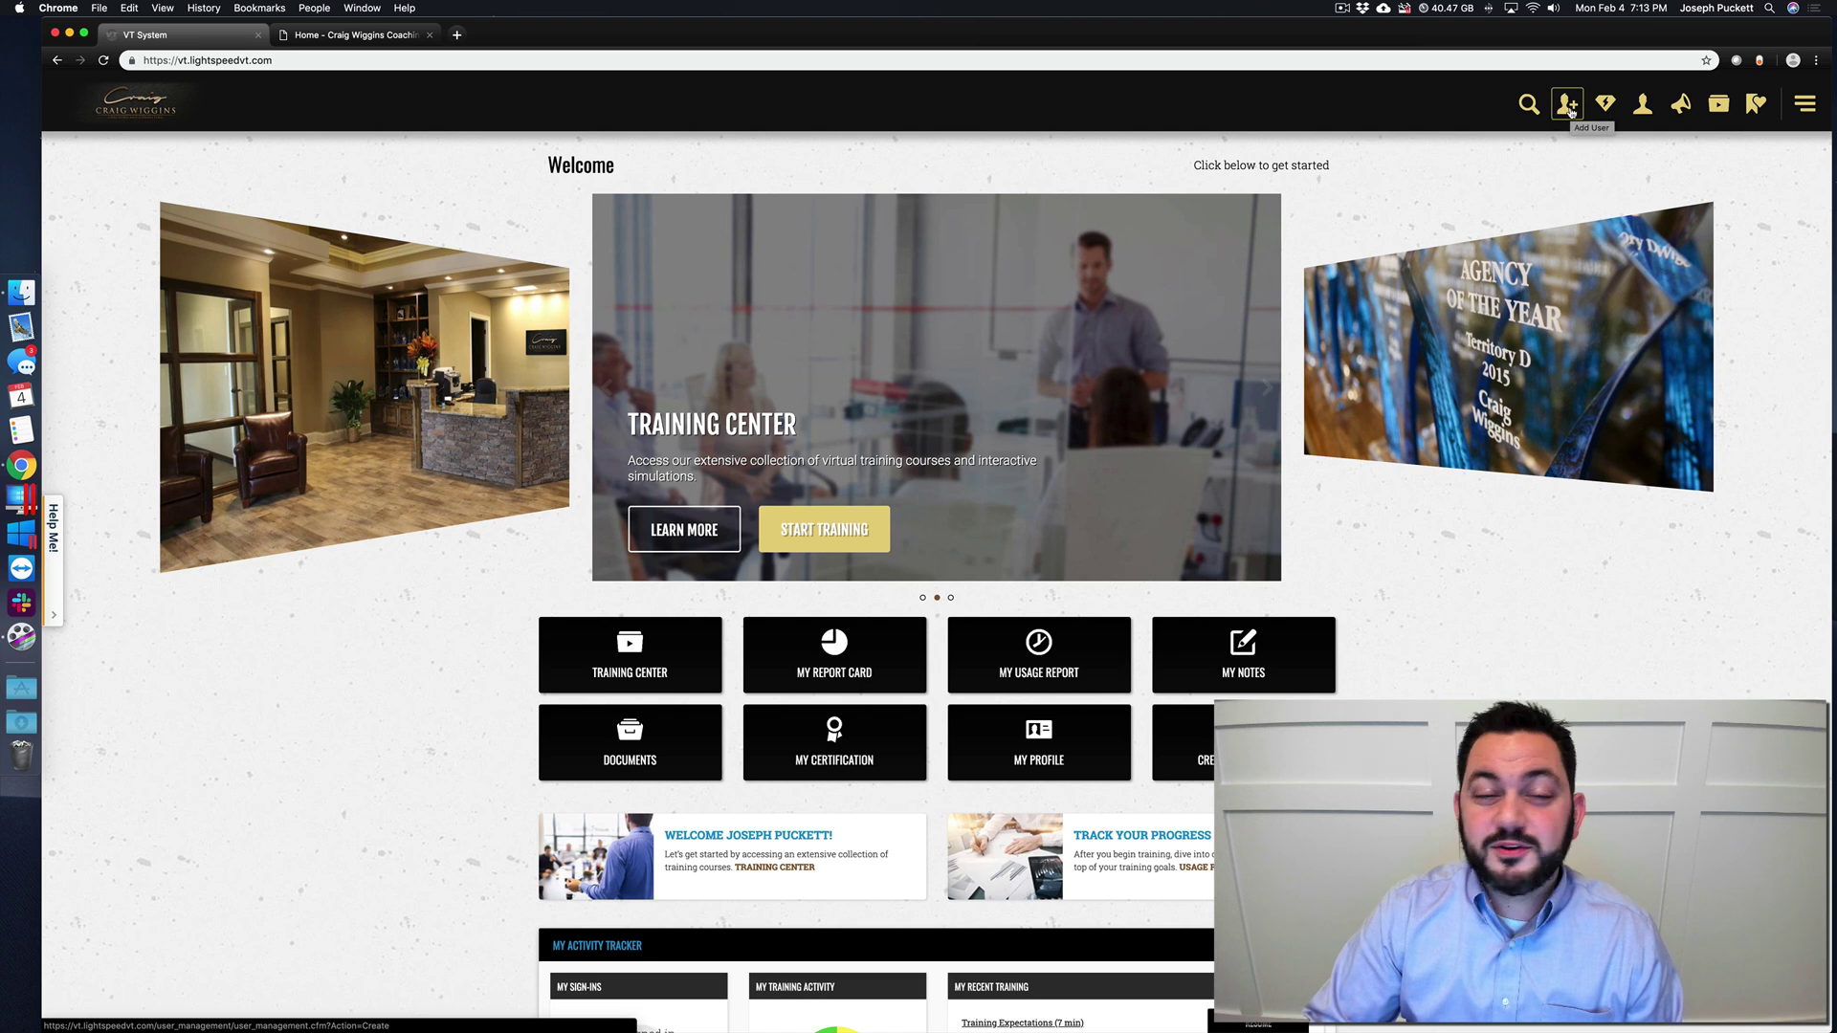
- Start Add User, then go to Management Tools > Manage Users from the navigation menu
click(1570, 112)
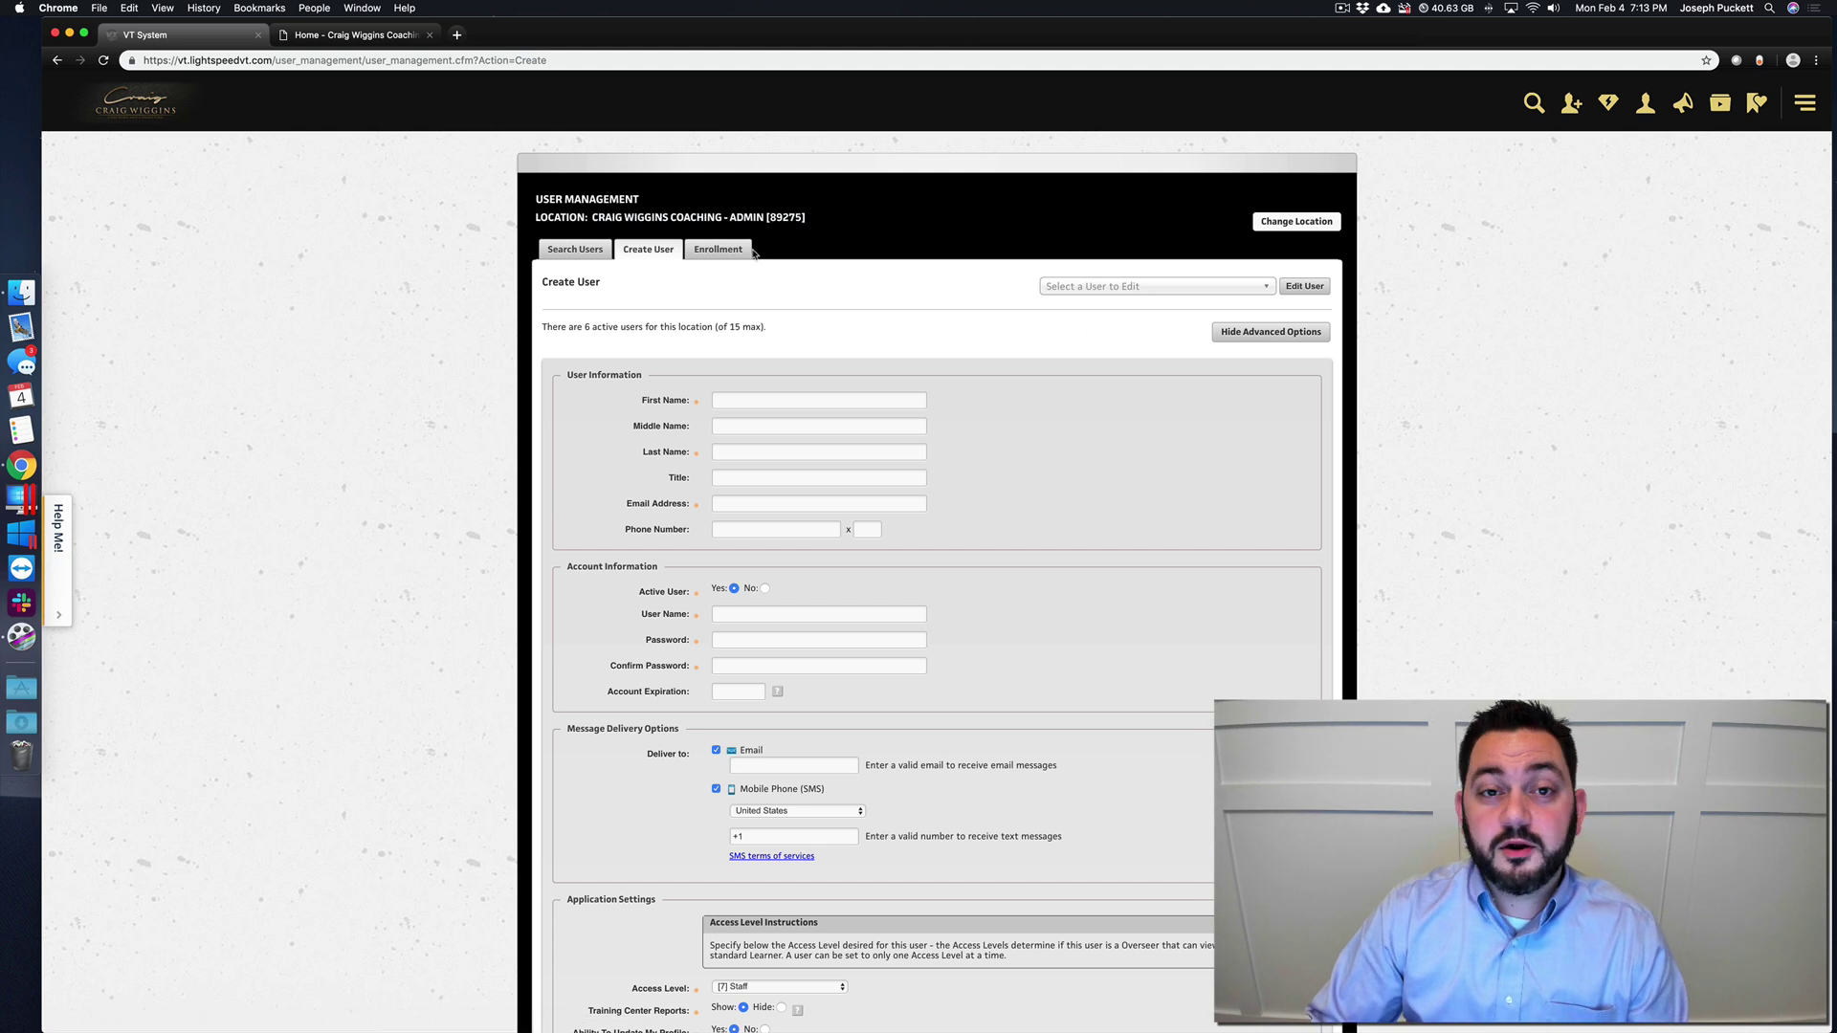
click(1806, 104)
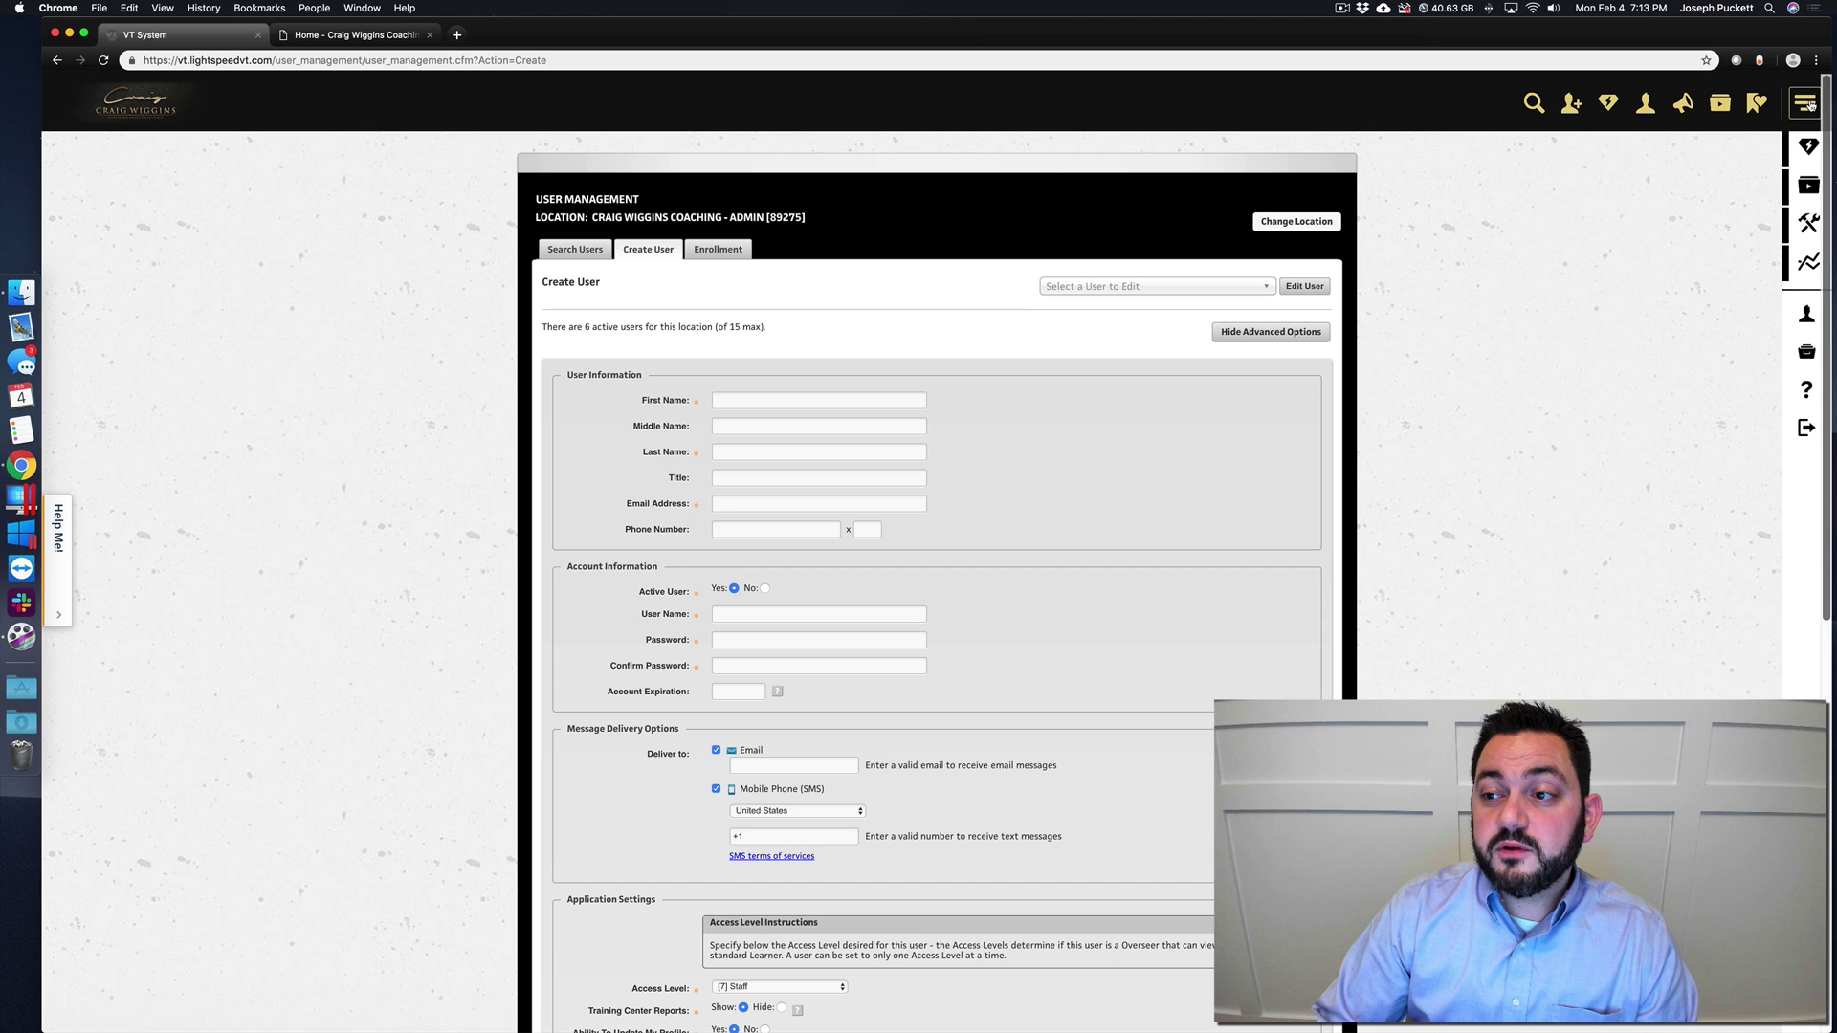
click(1810, 105)
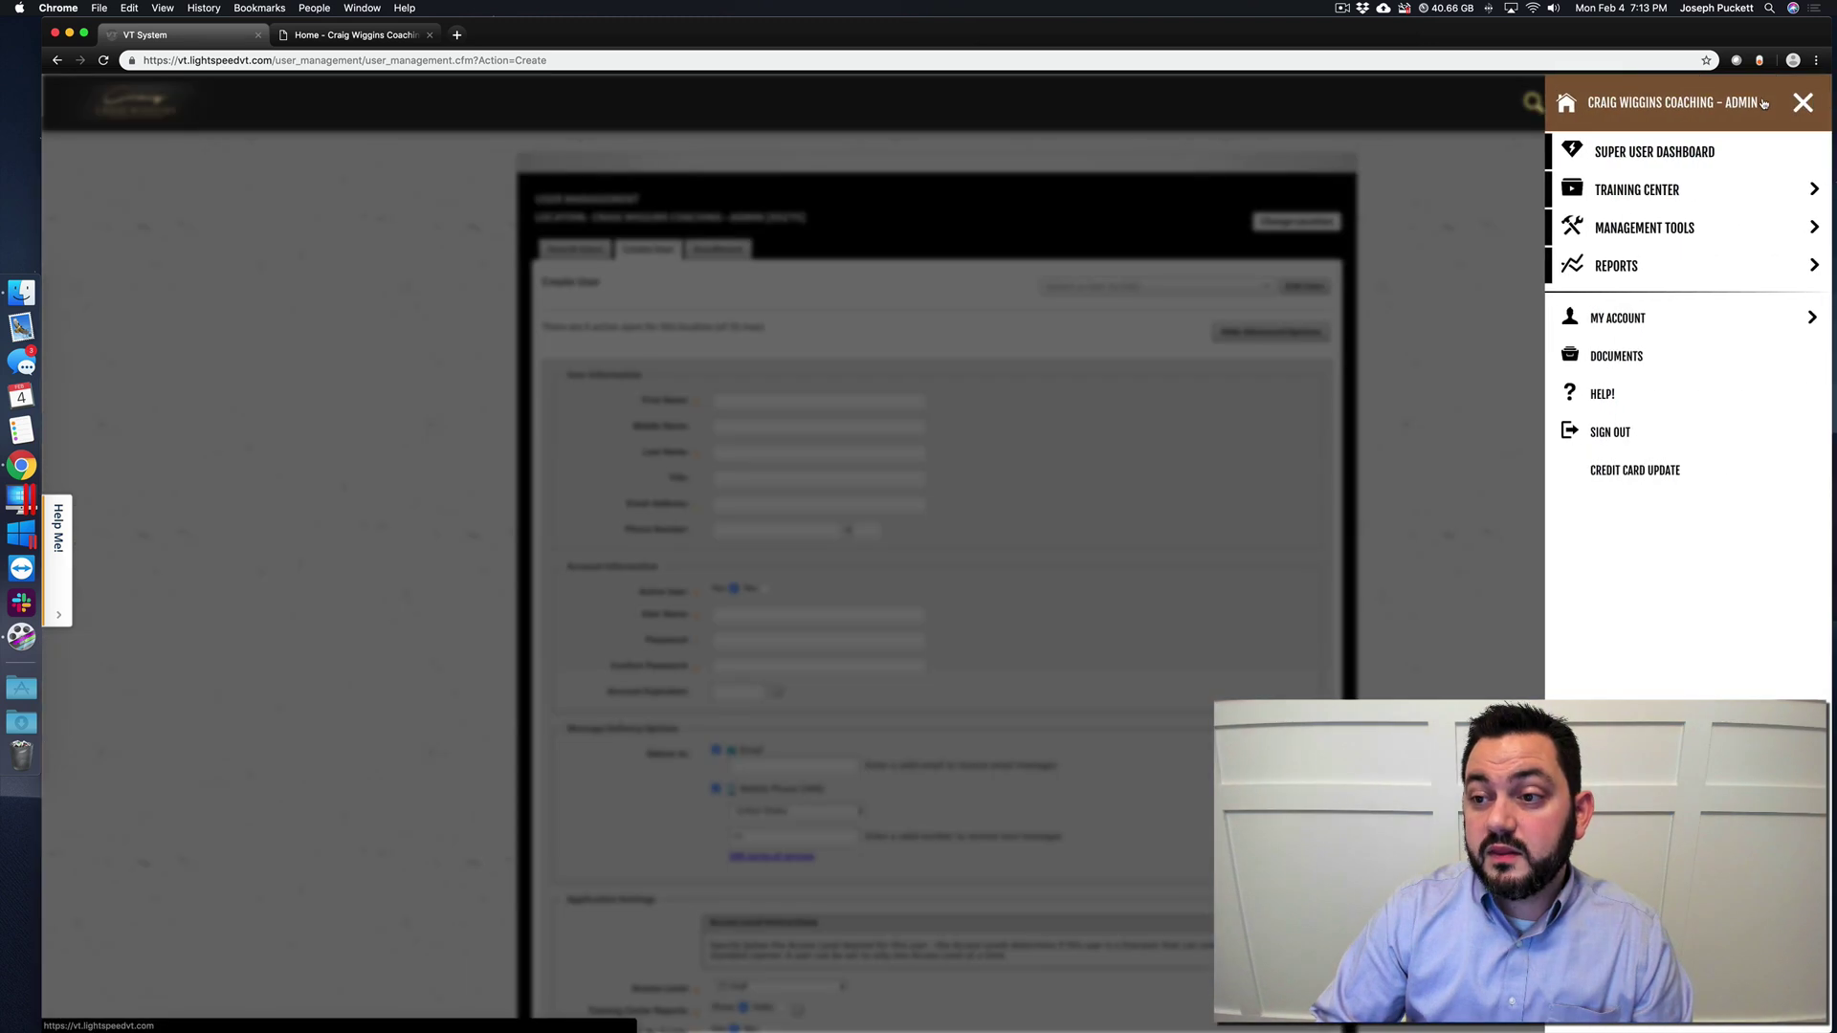
click(1809, 103)
click(1806, 105)
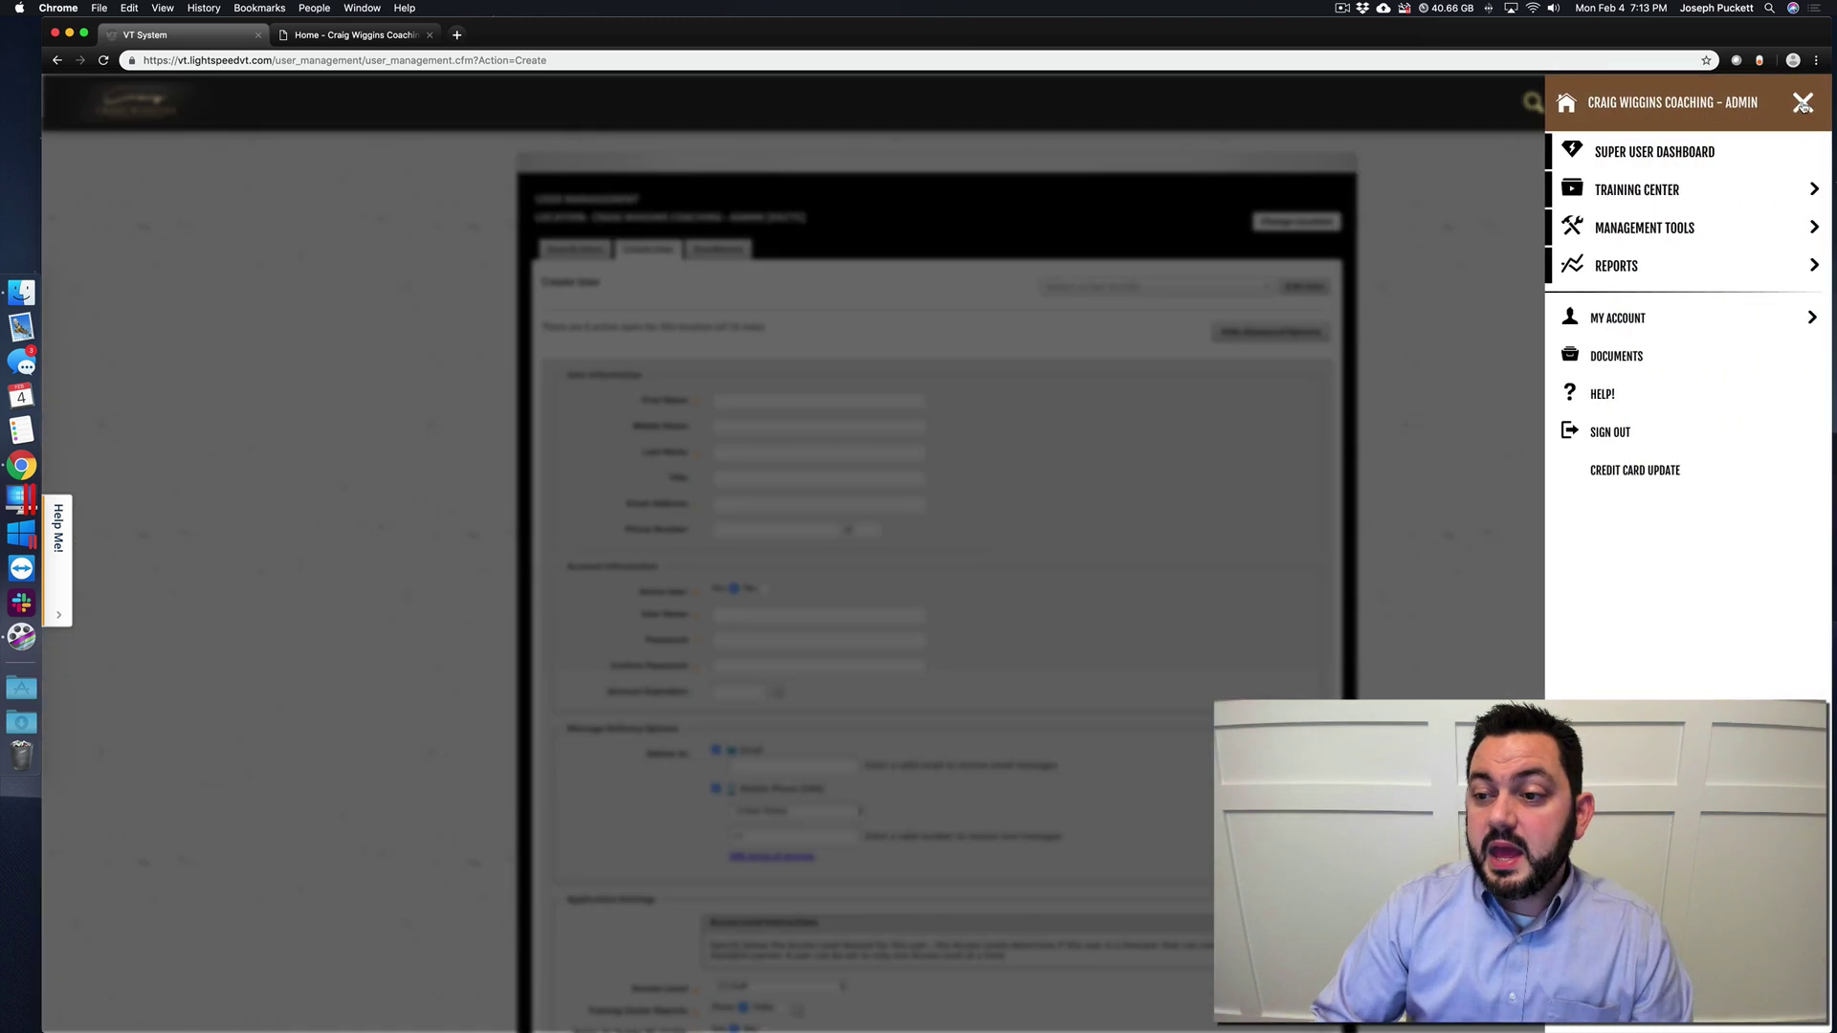
click(1636, 233)
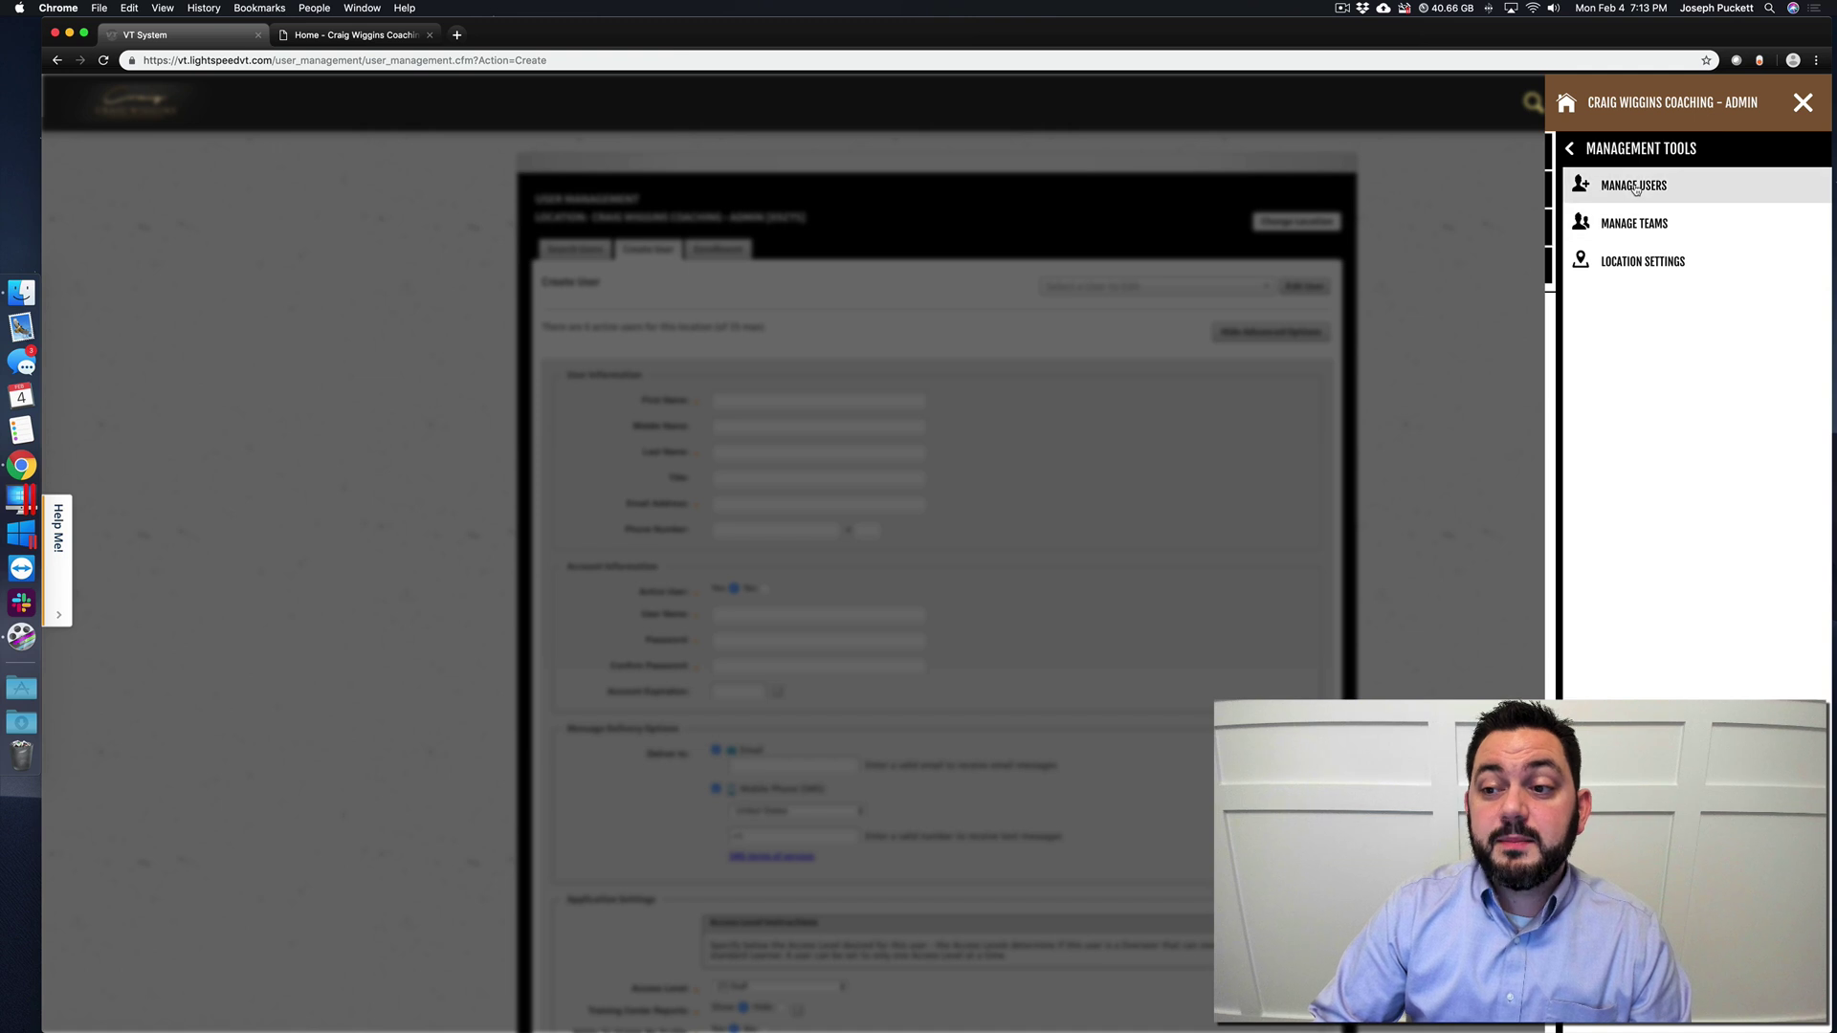
click(1635, 187)
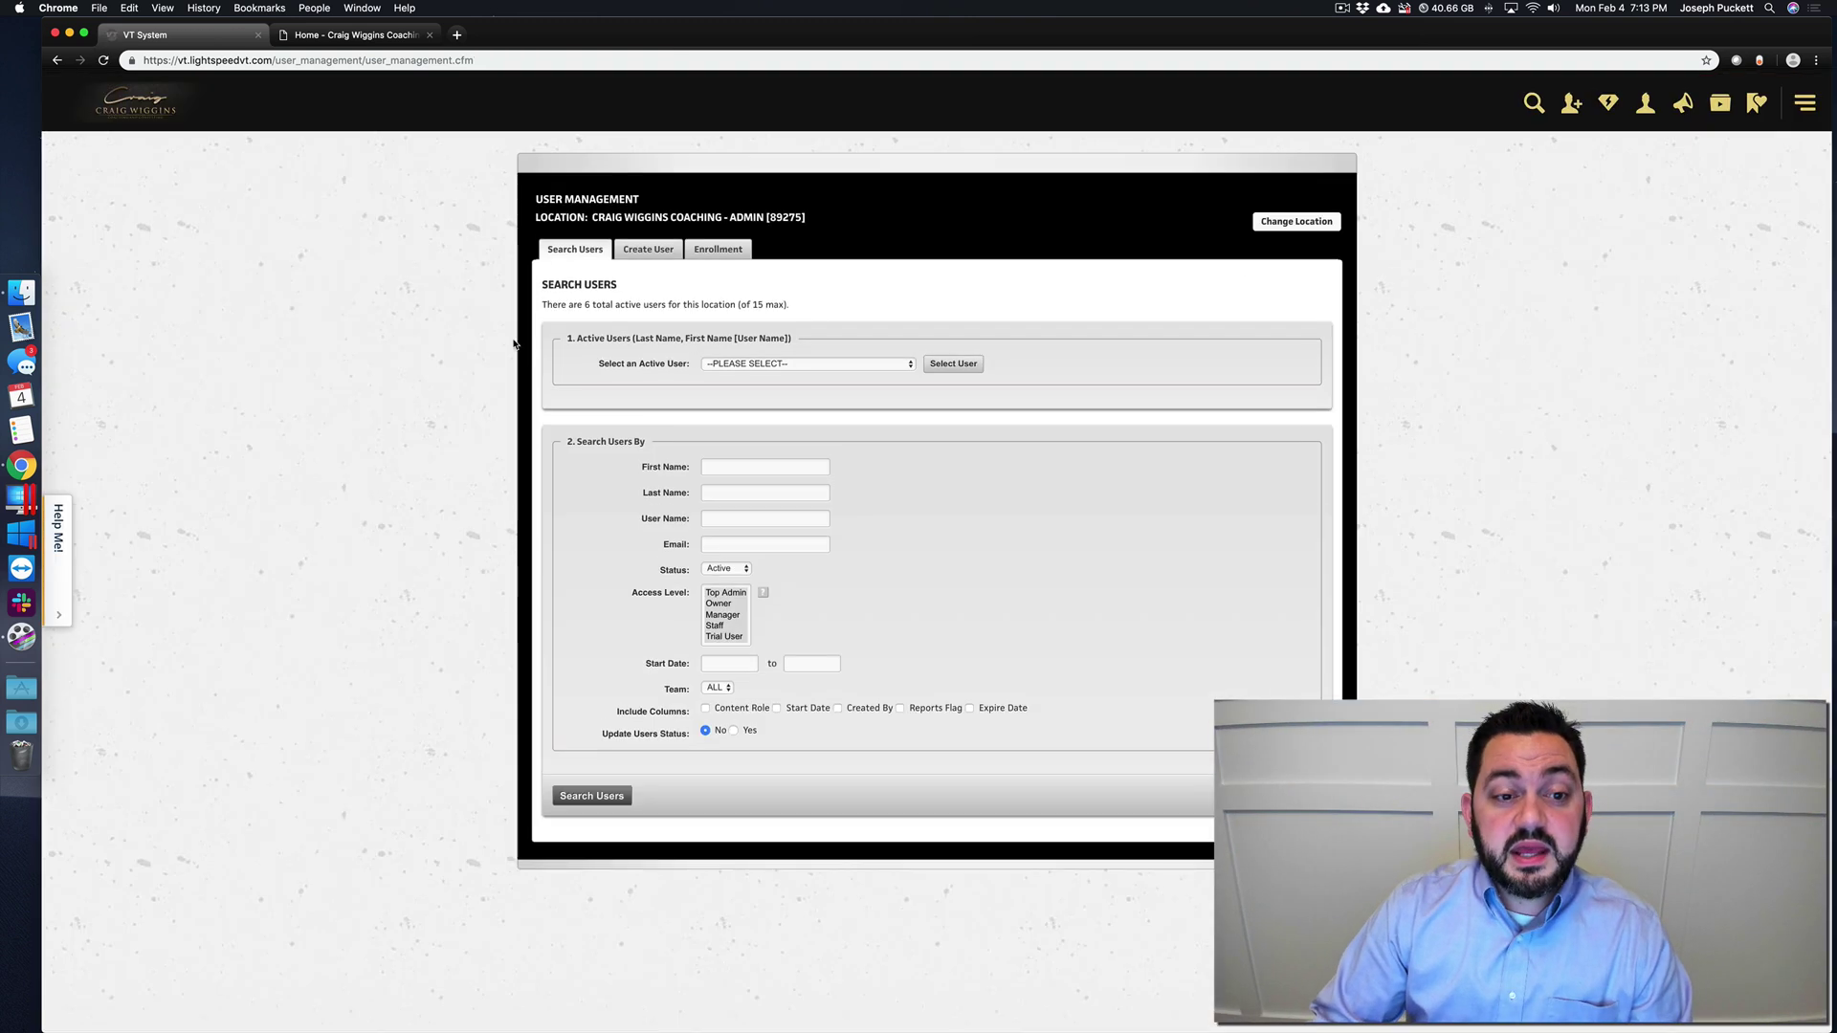
- Review the active users, choose system-sent enrollment emails on the Enrollment tab, and return to Create User
click(756, 363)
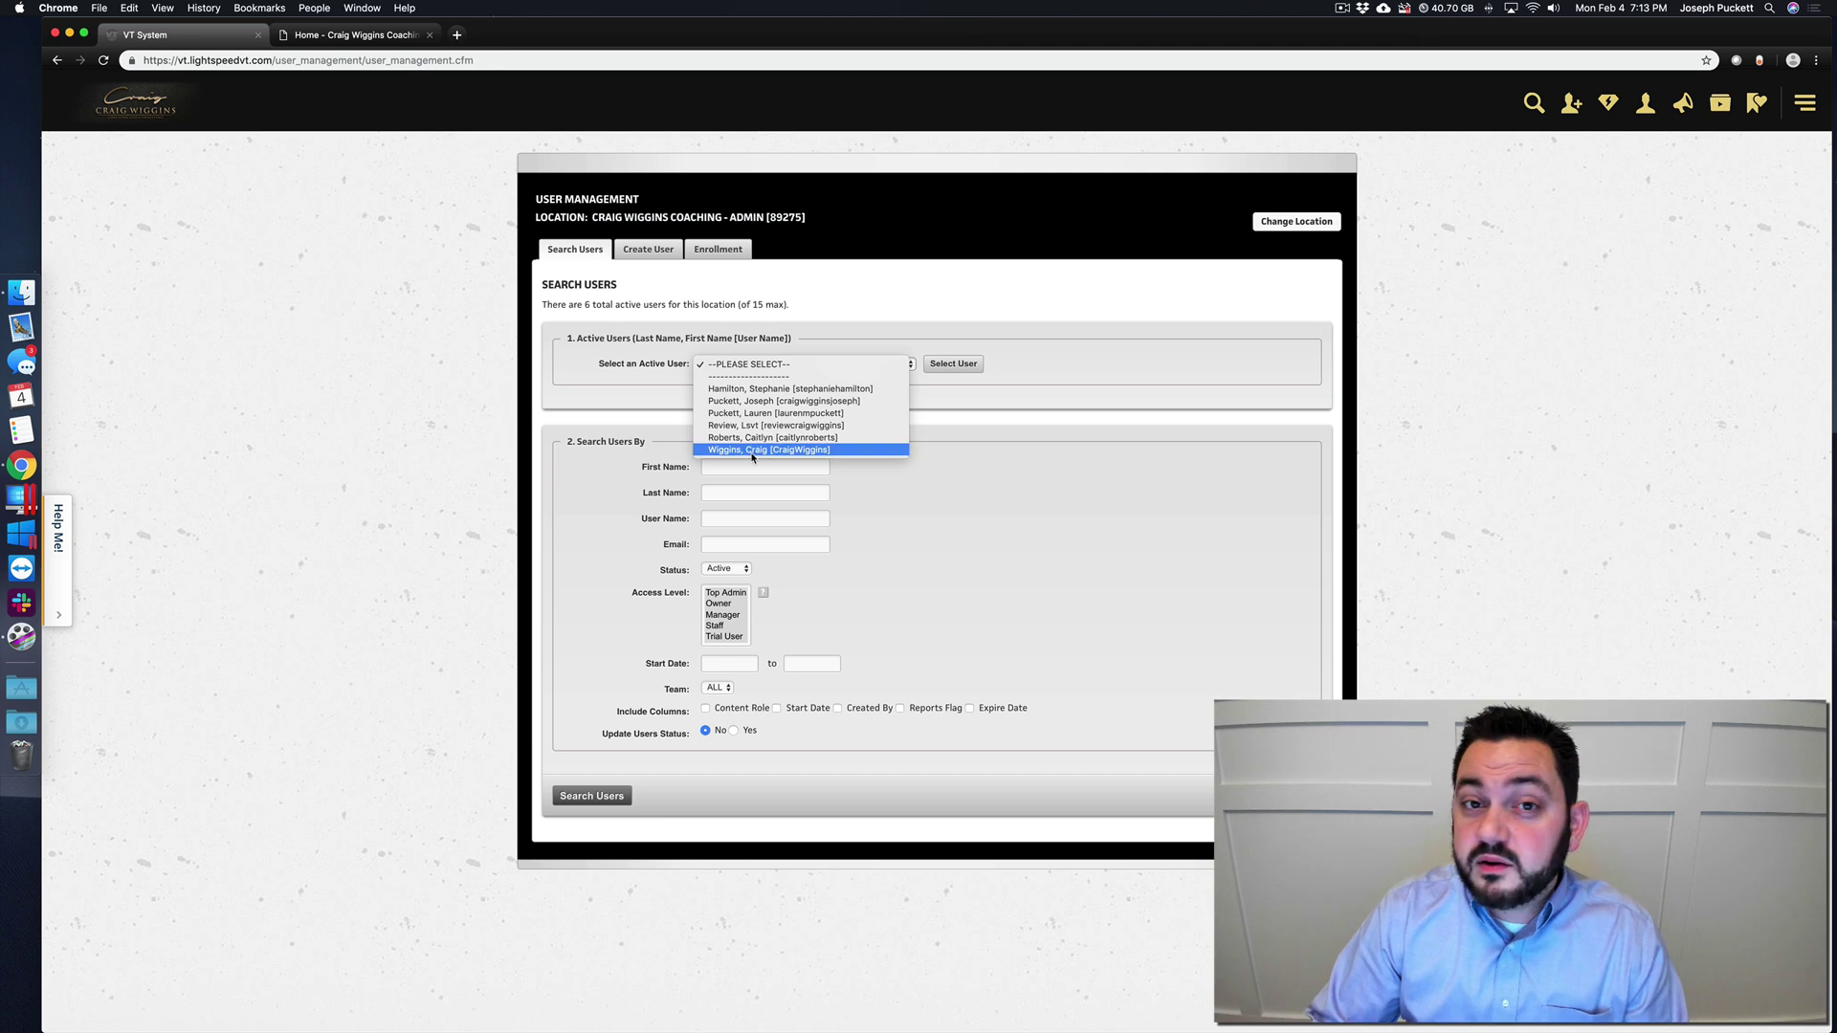
click(647, 248)
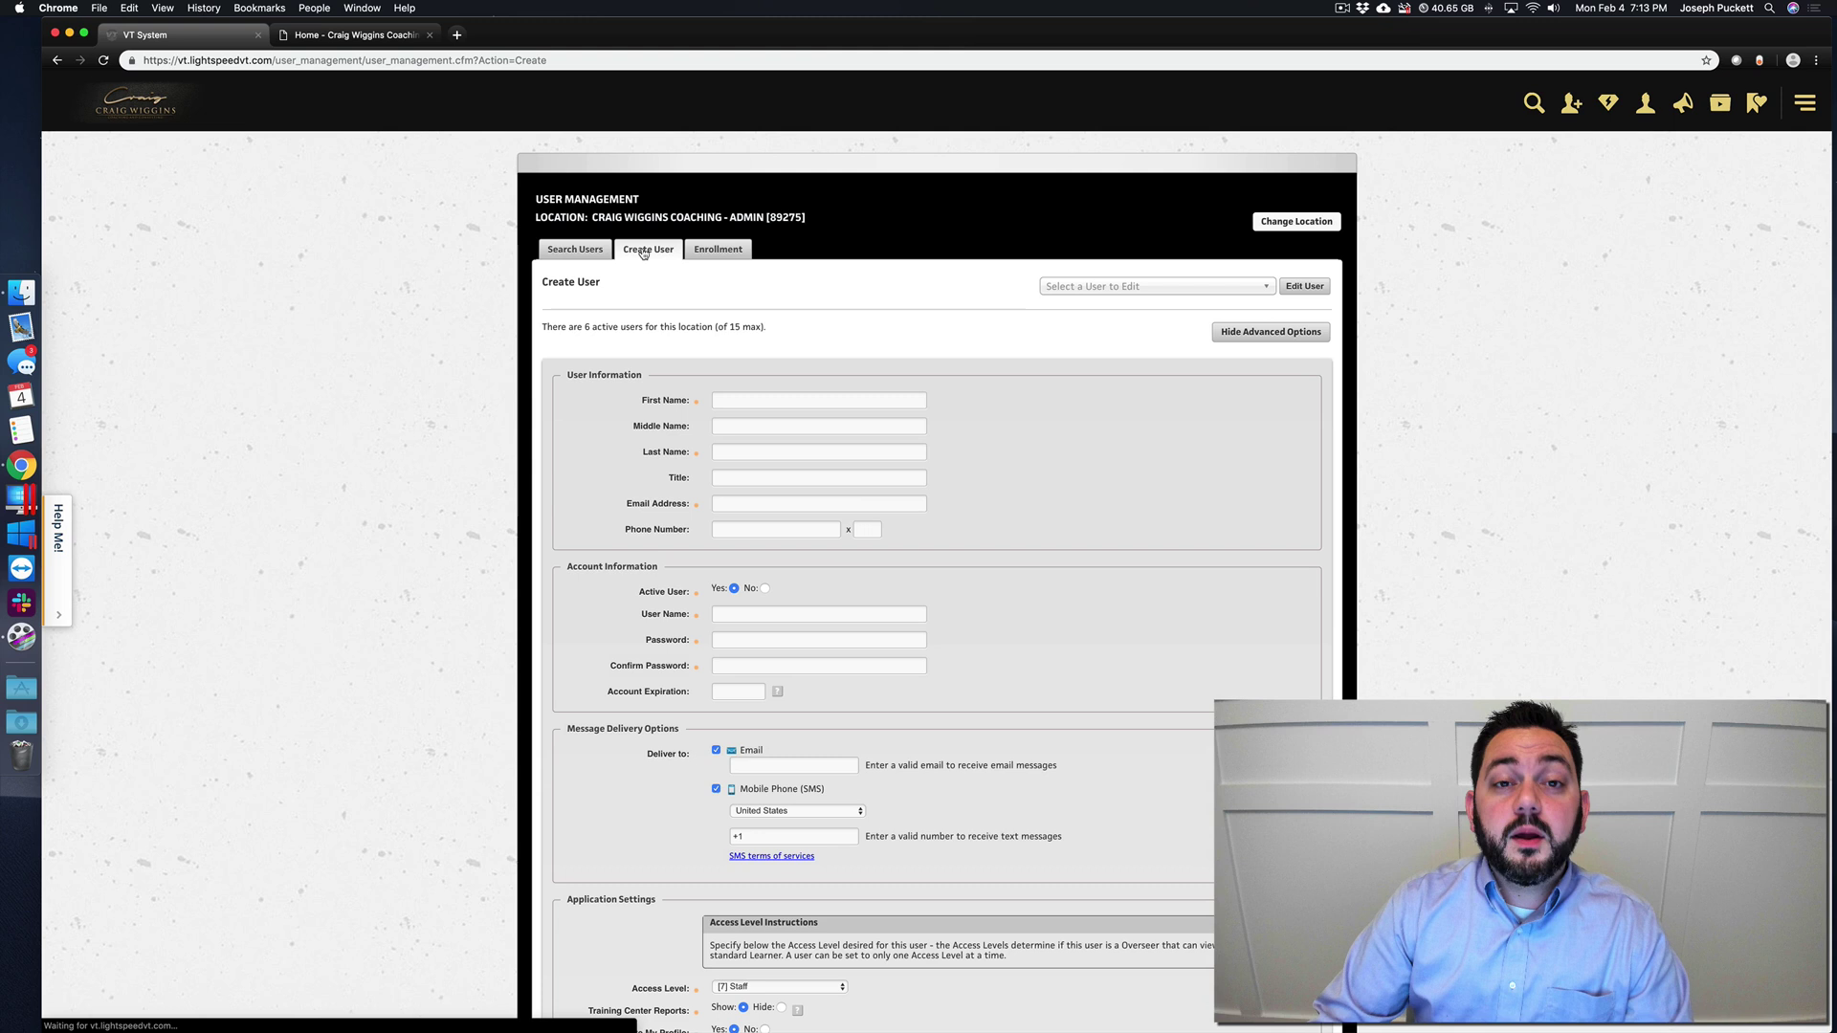
click(712, 250)
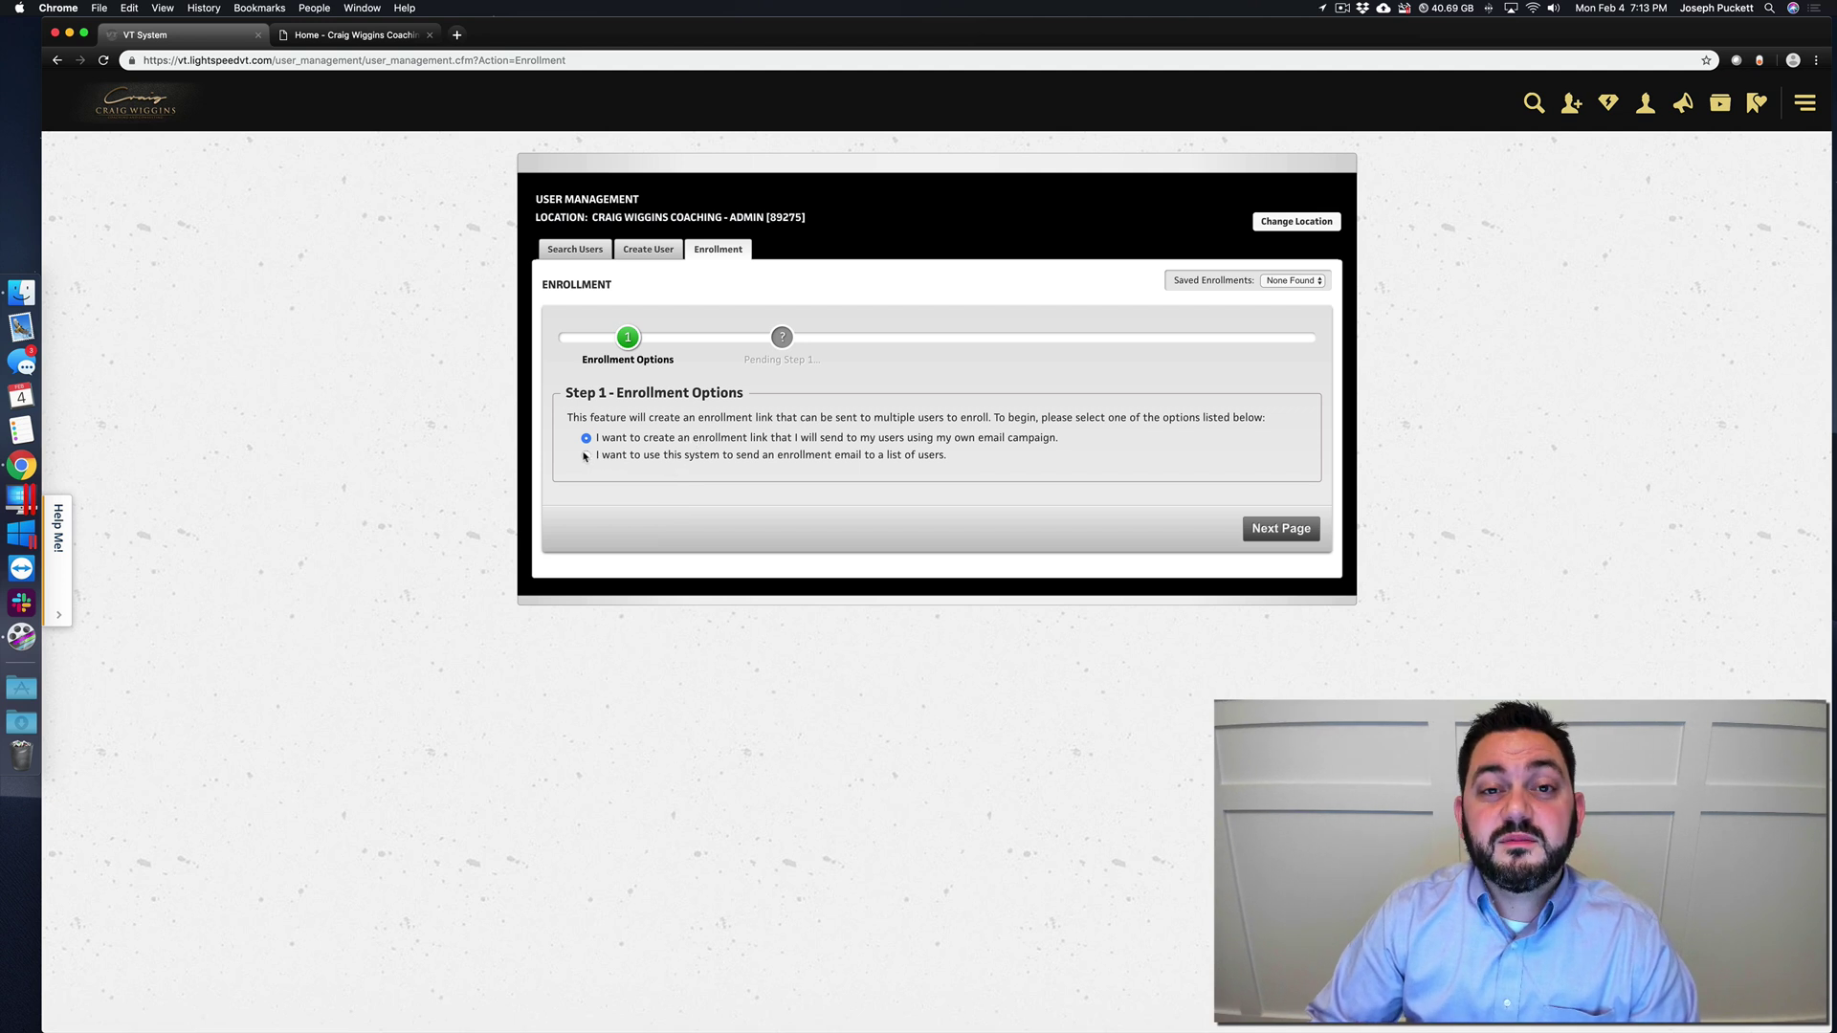
click(587, 456)
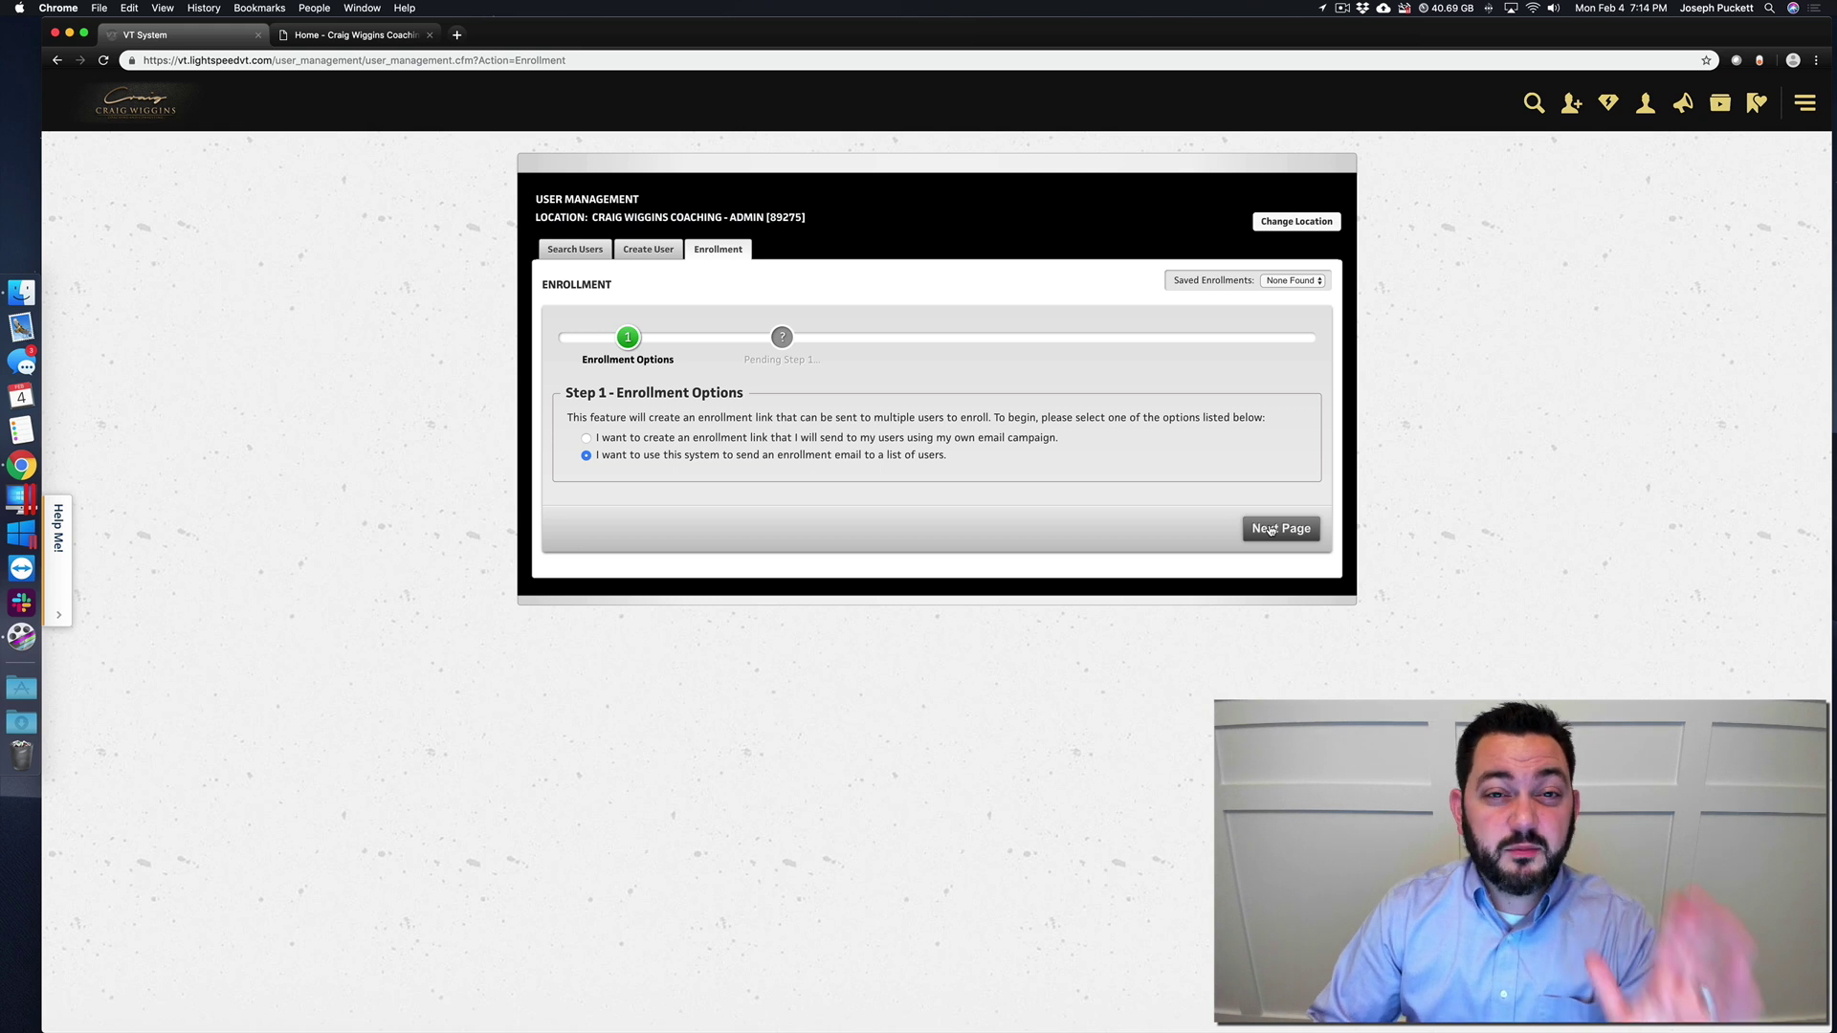
click(650, 251)
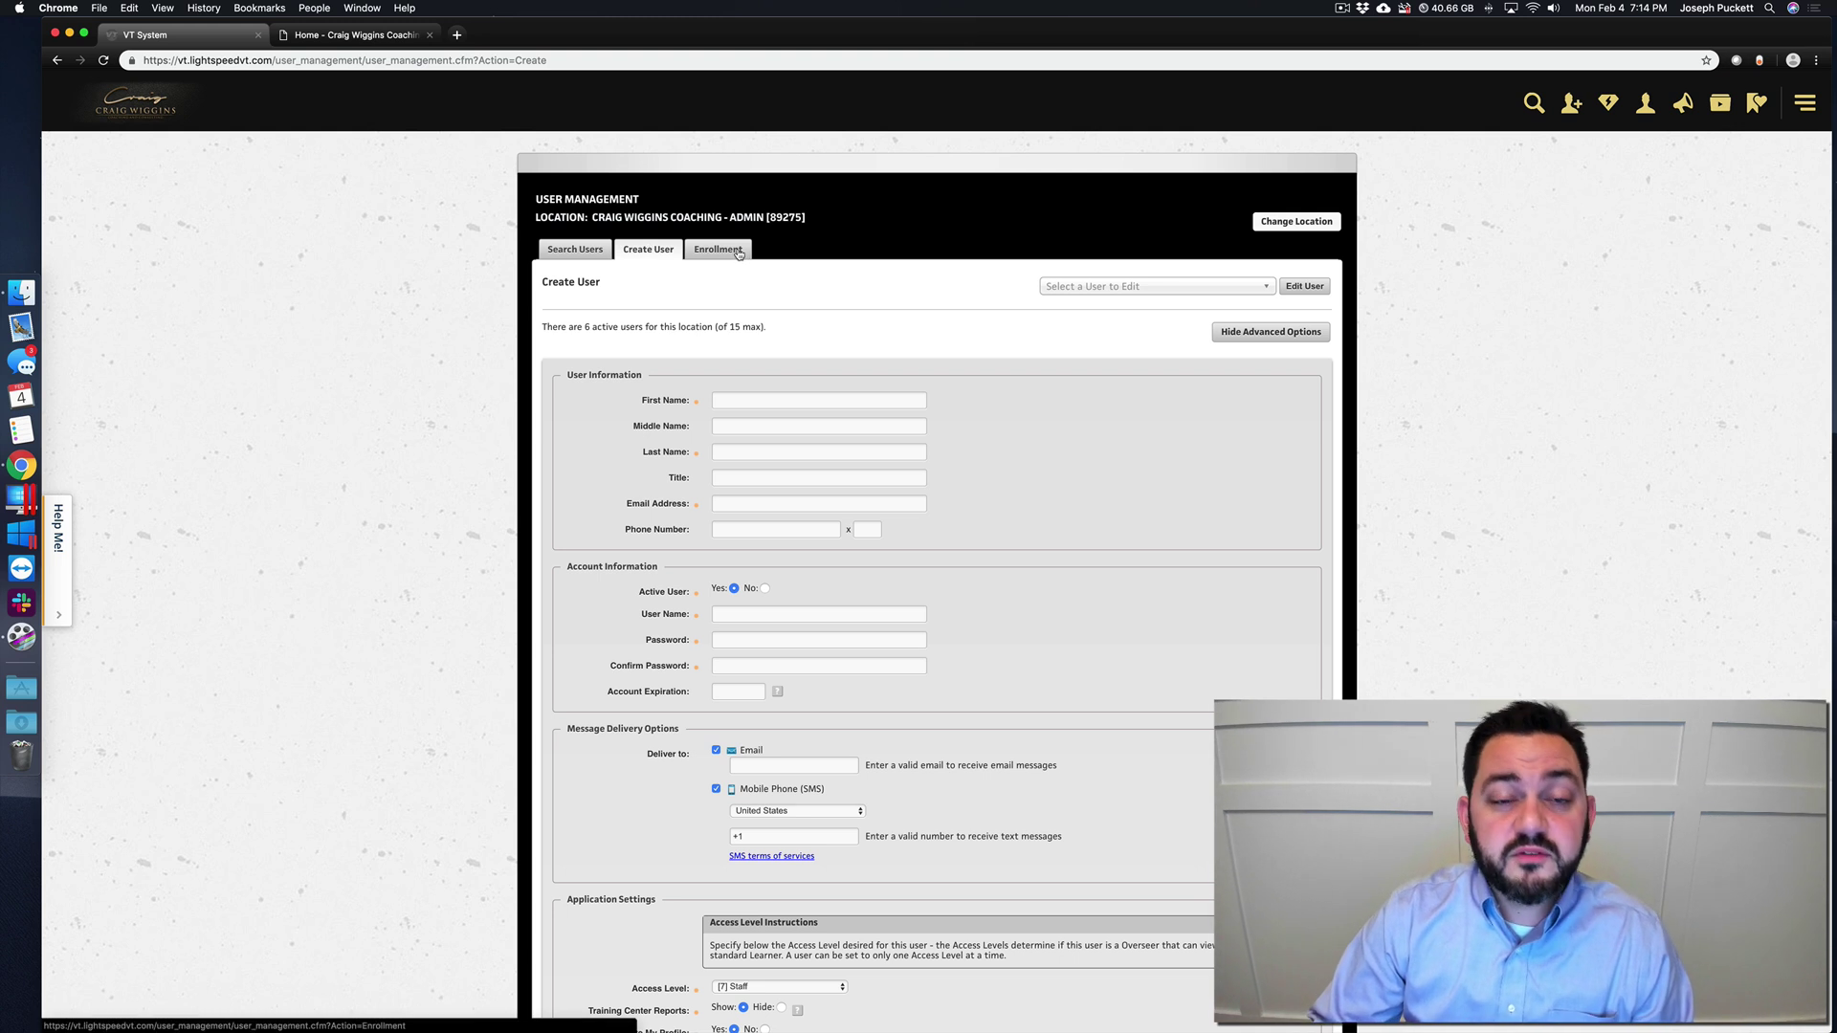
- Enter the new user's first name, last name and email address on a fresh Create User form
click(1572, 108)
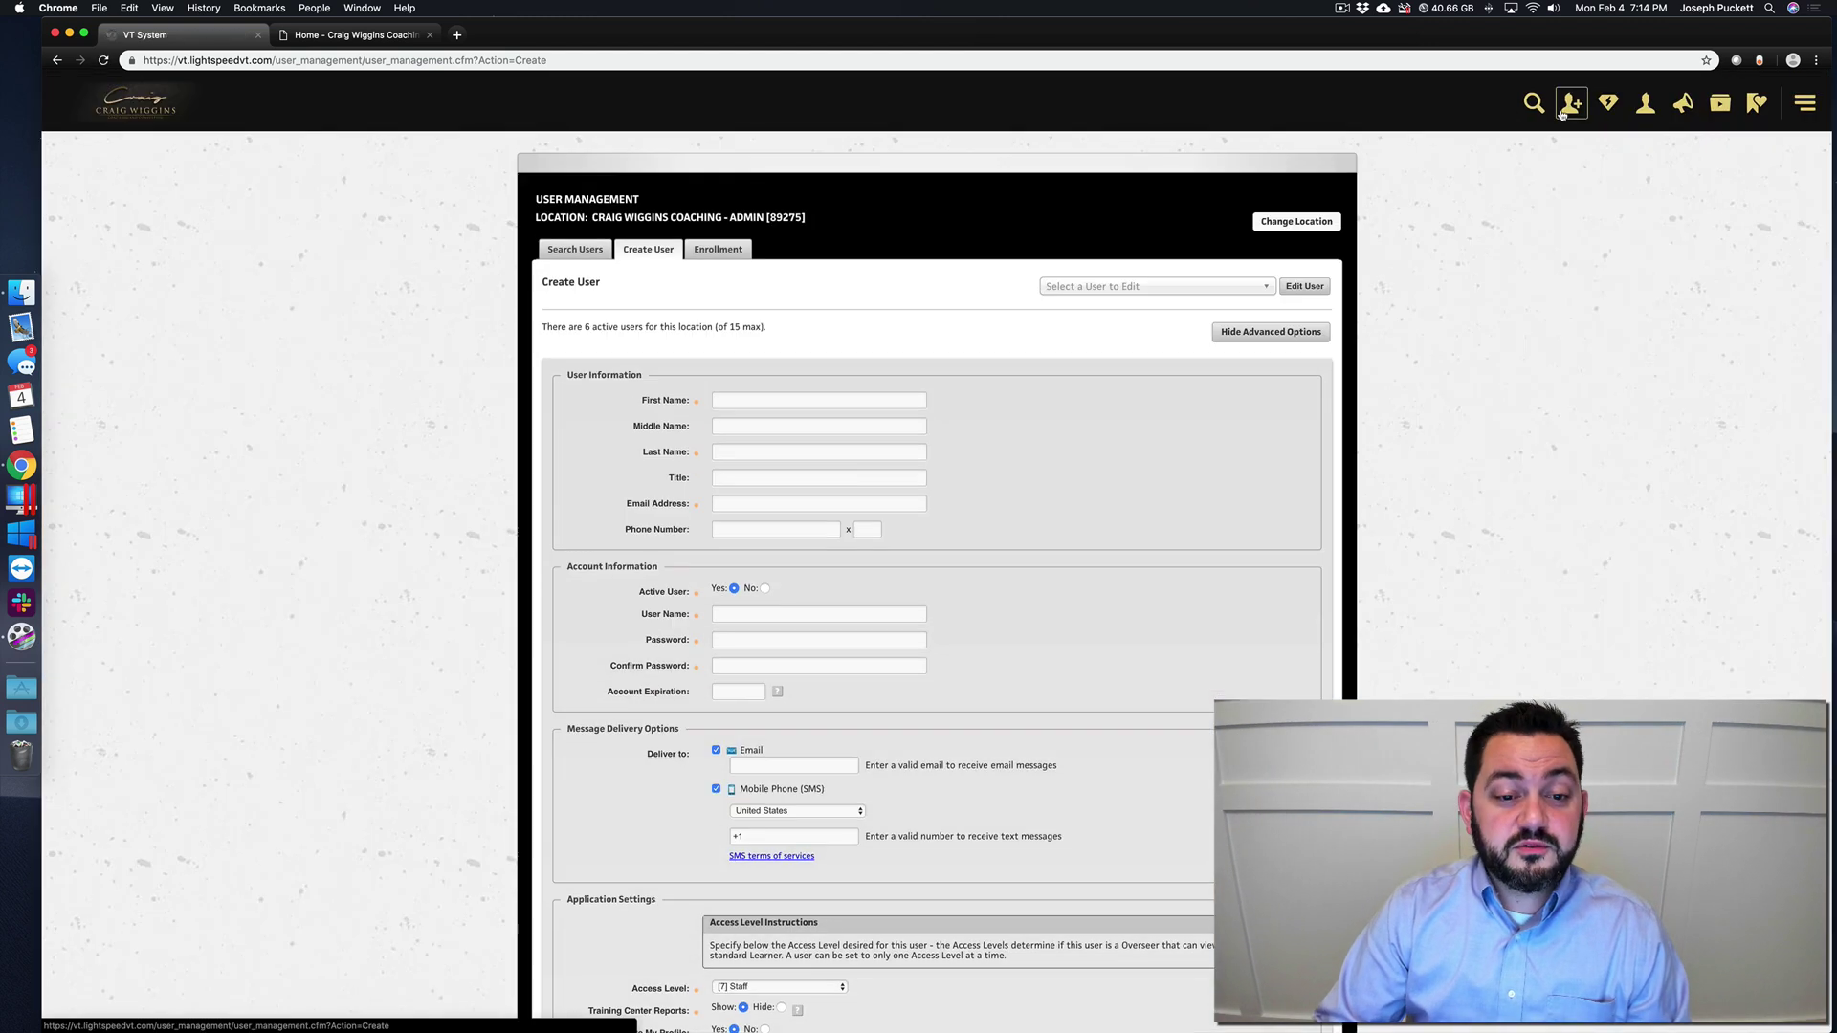
click(753, 398)
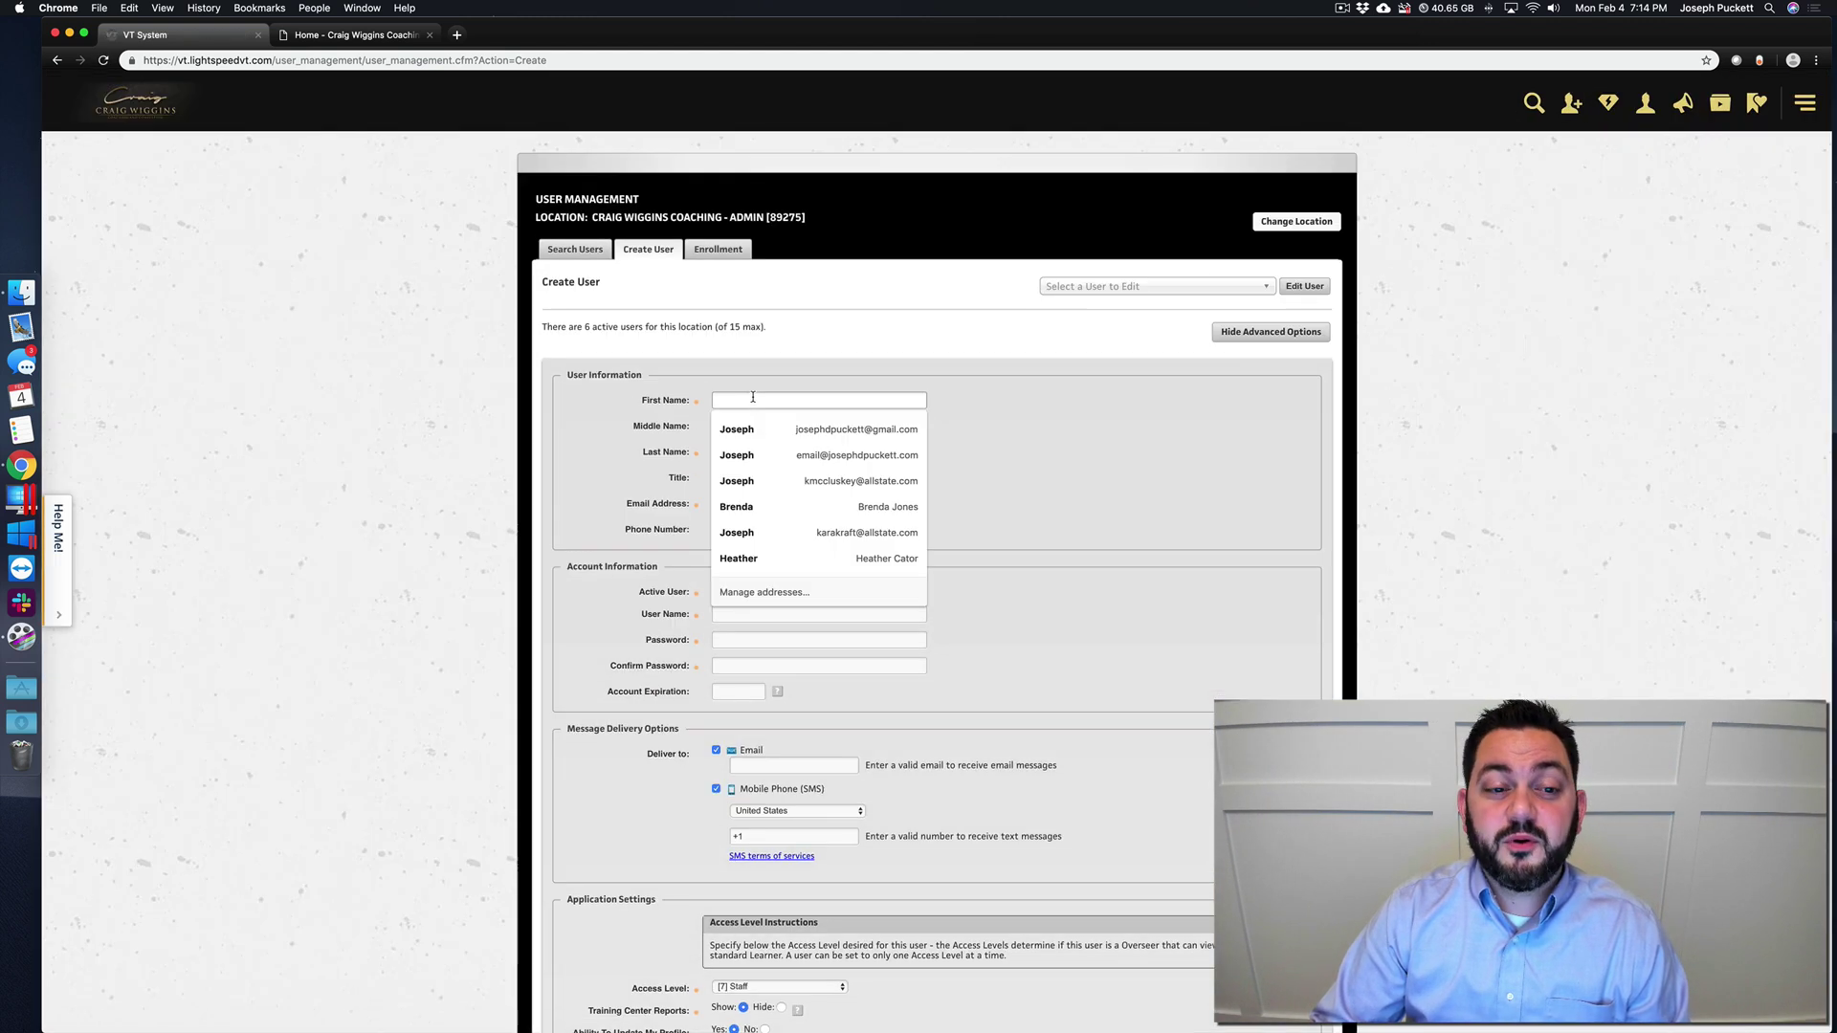
text(Jane)
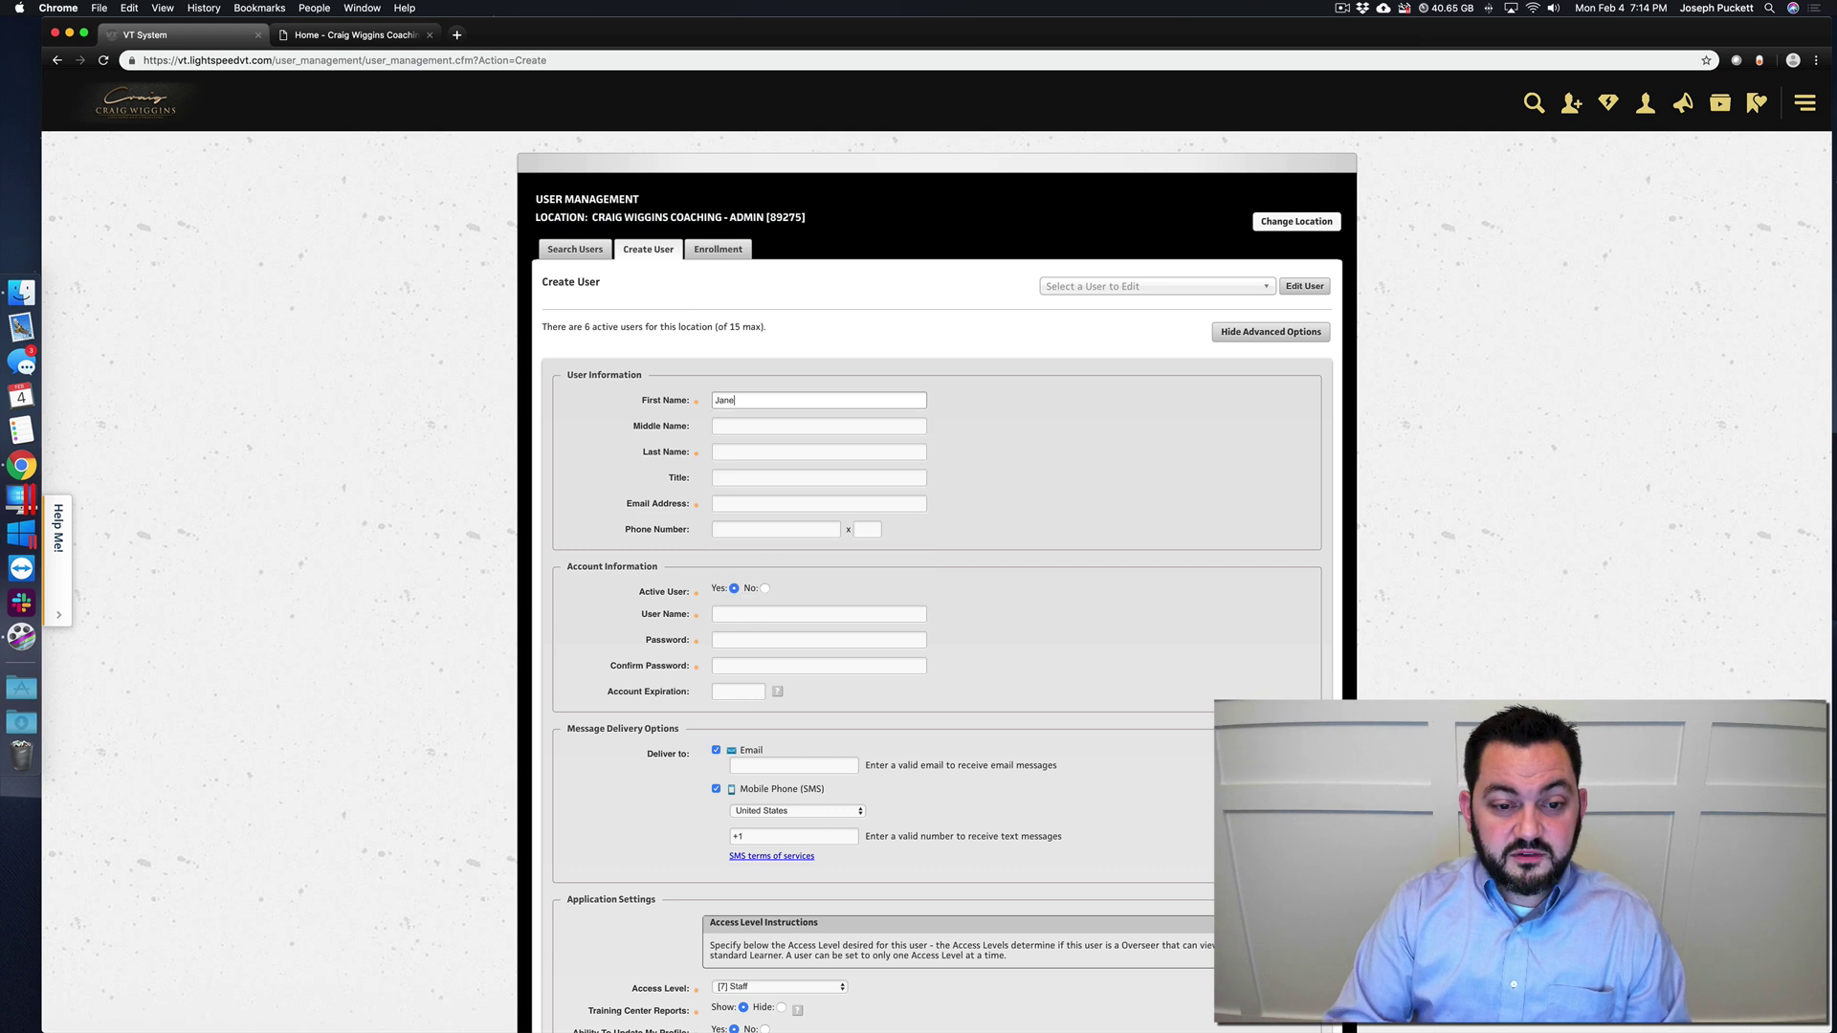
key(Tab)
text(Doe)
key(Tab)
key(Tab)
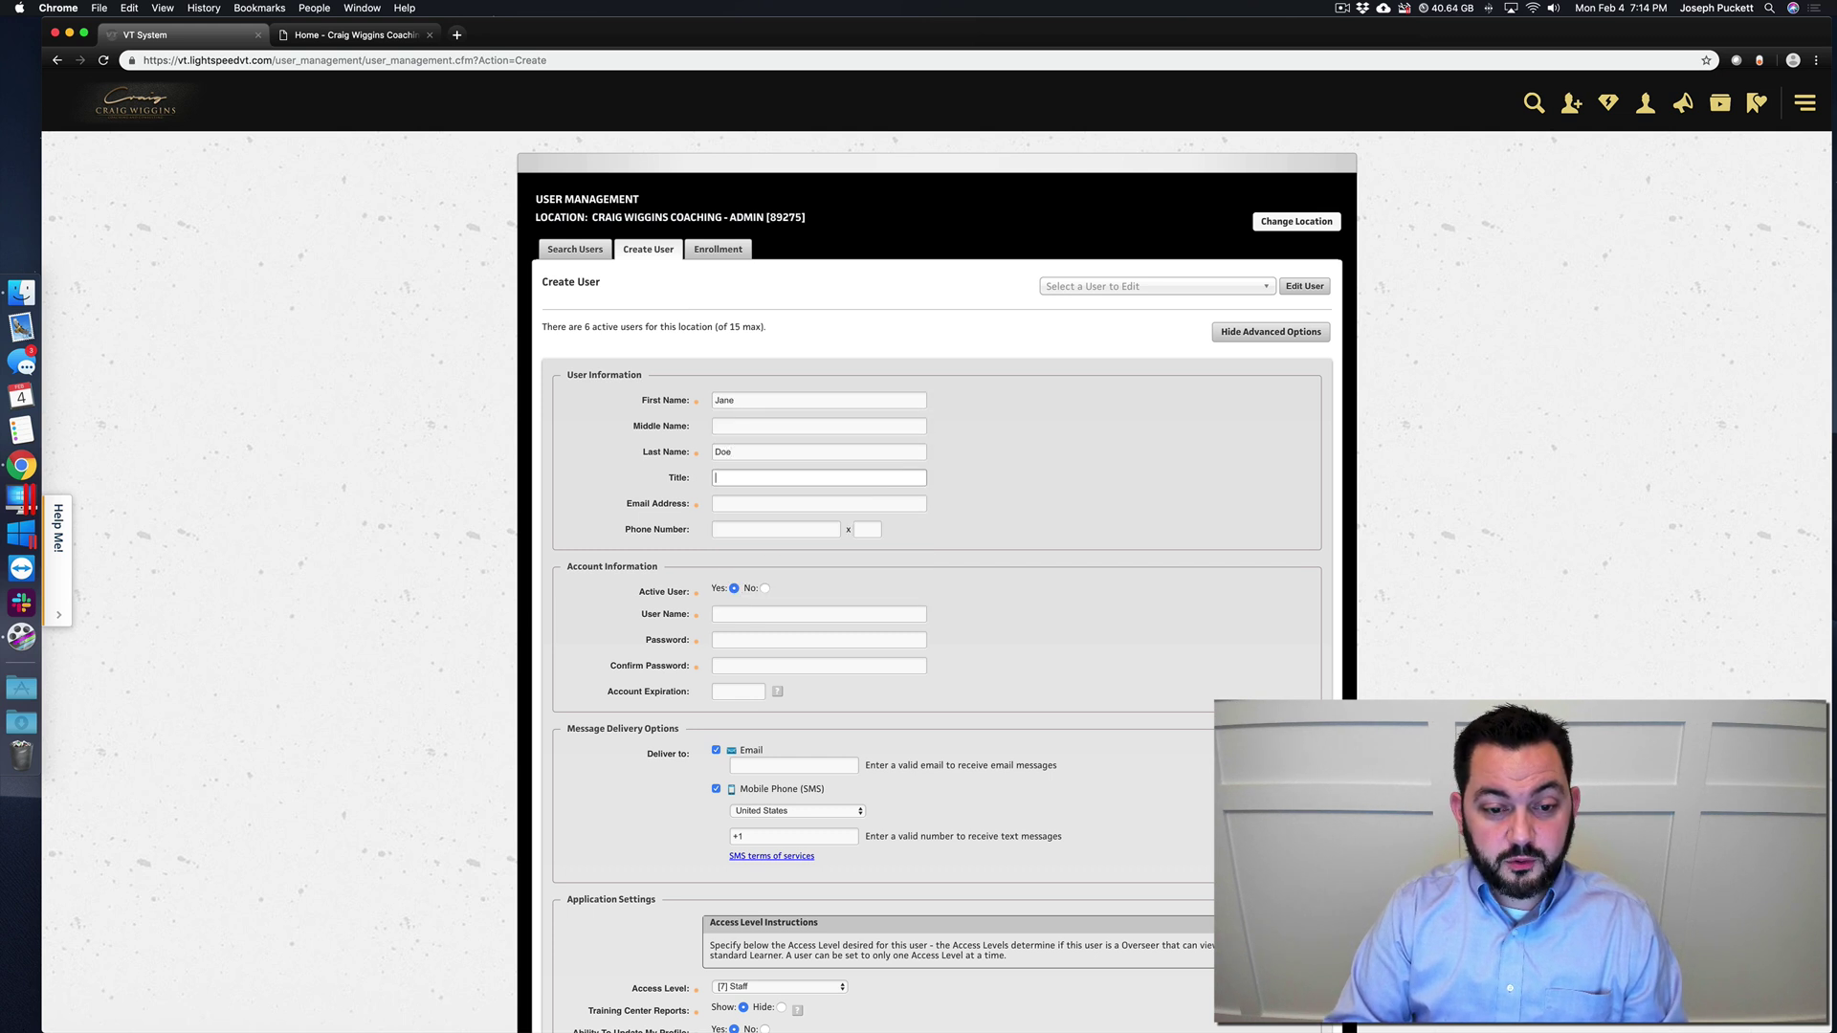
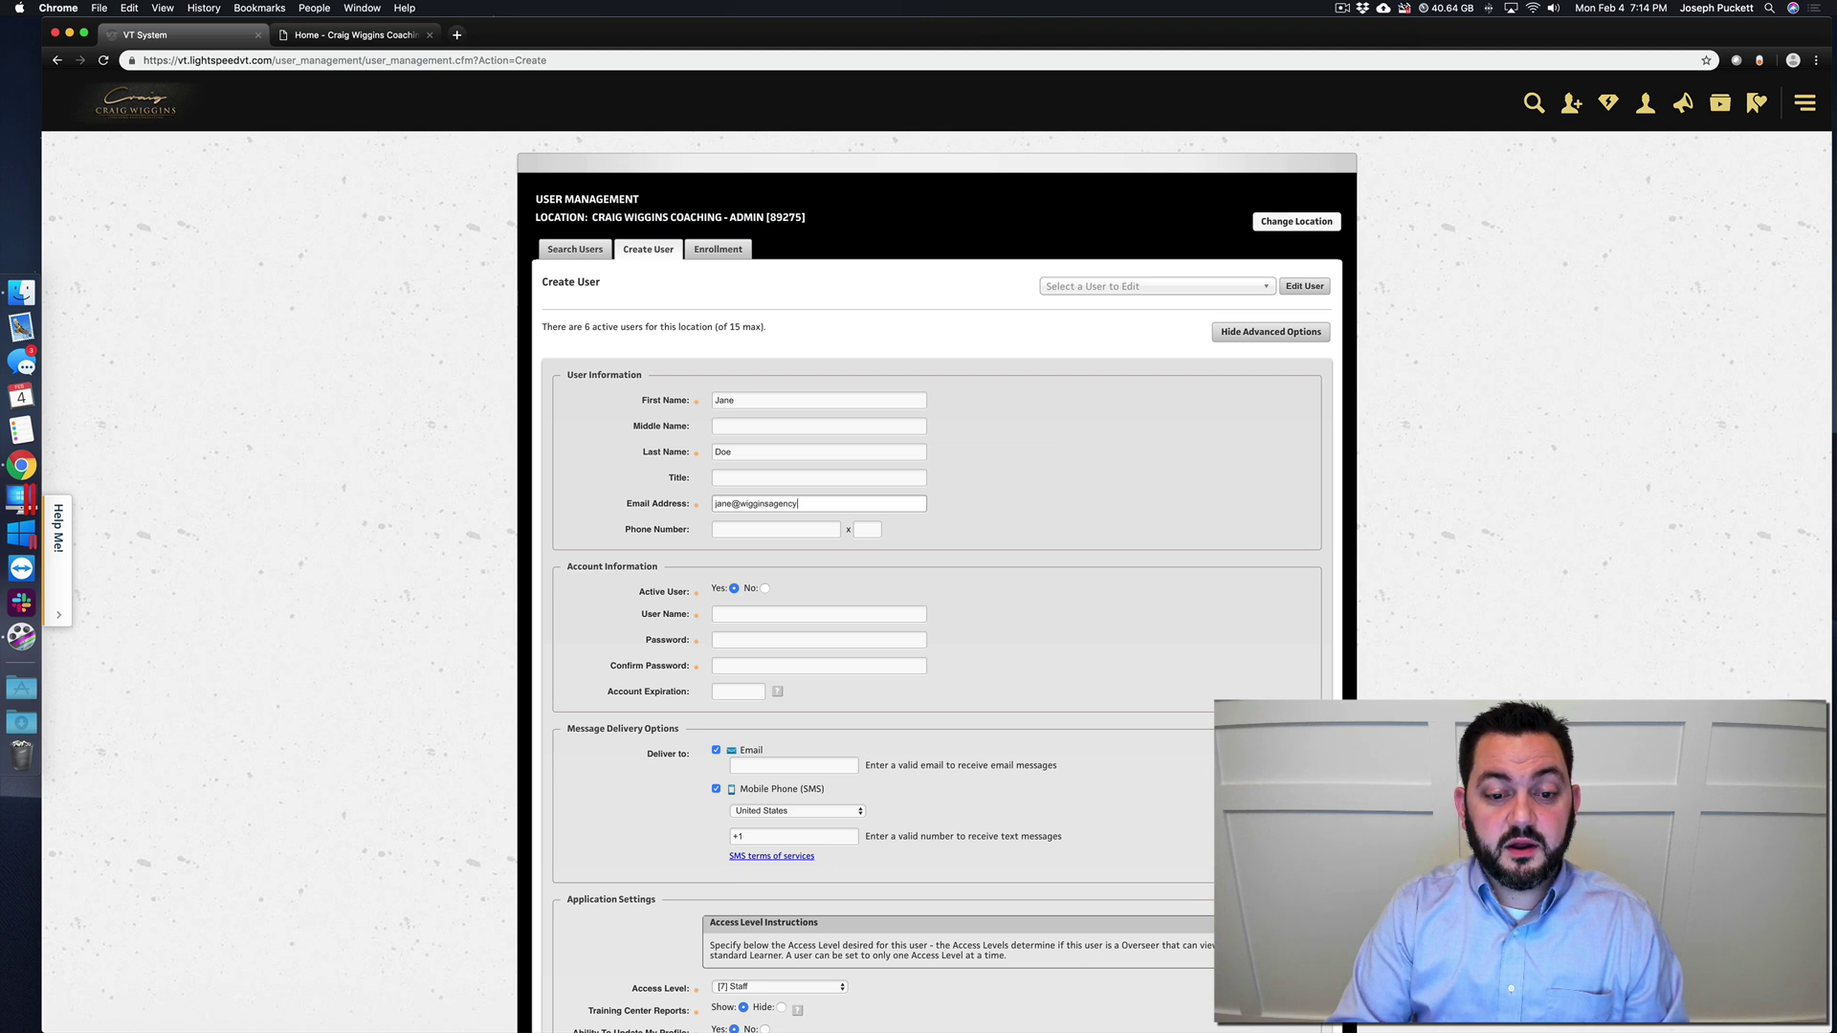
- Copy the email into User Name, then replace it with a custom username confirmed available
key(super+a)
key(super+c)
key(Tab)
key(Tab)
key(Tab)
key(Tab)
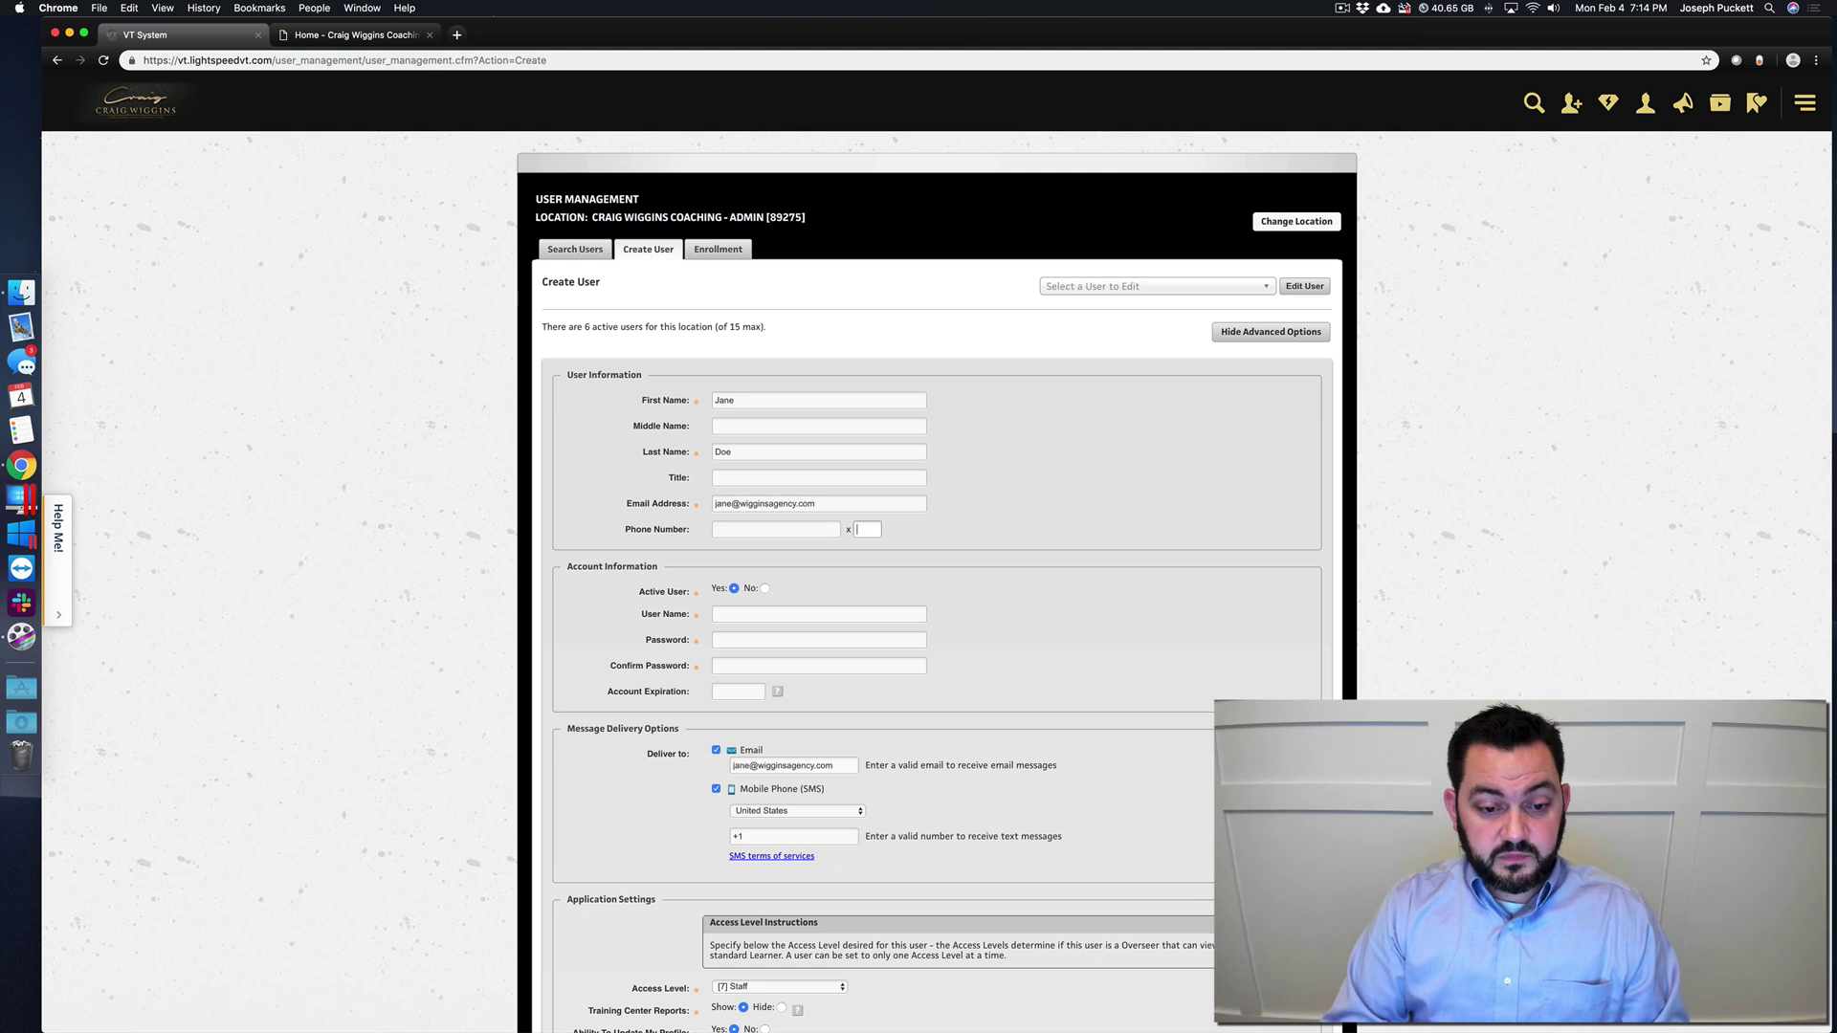
key(super+v)
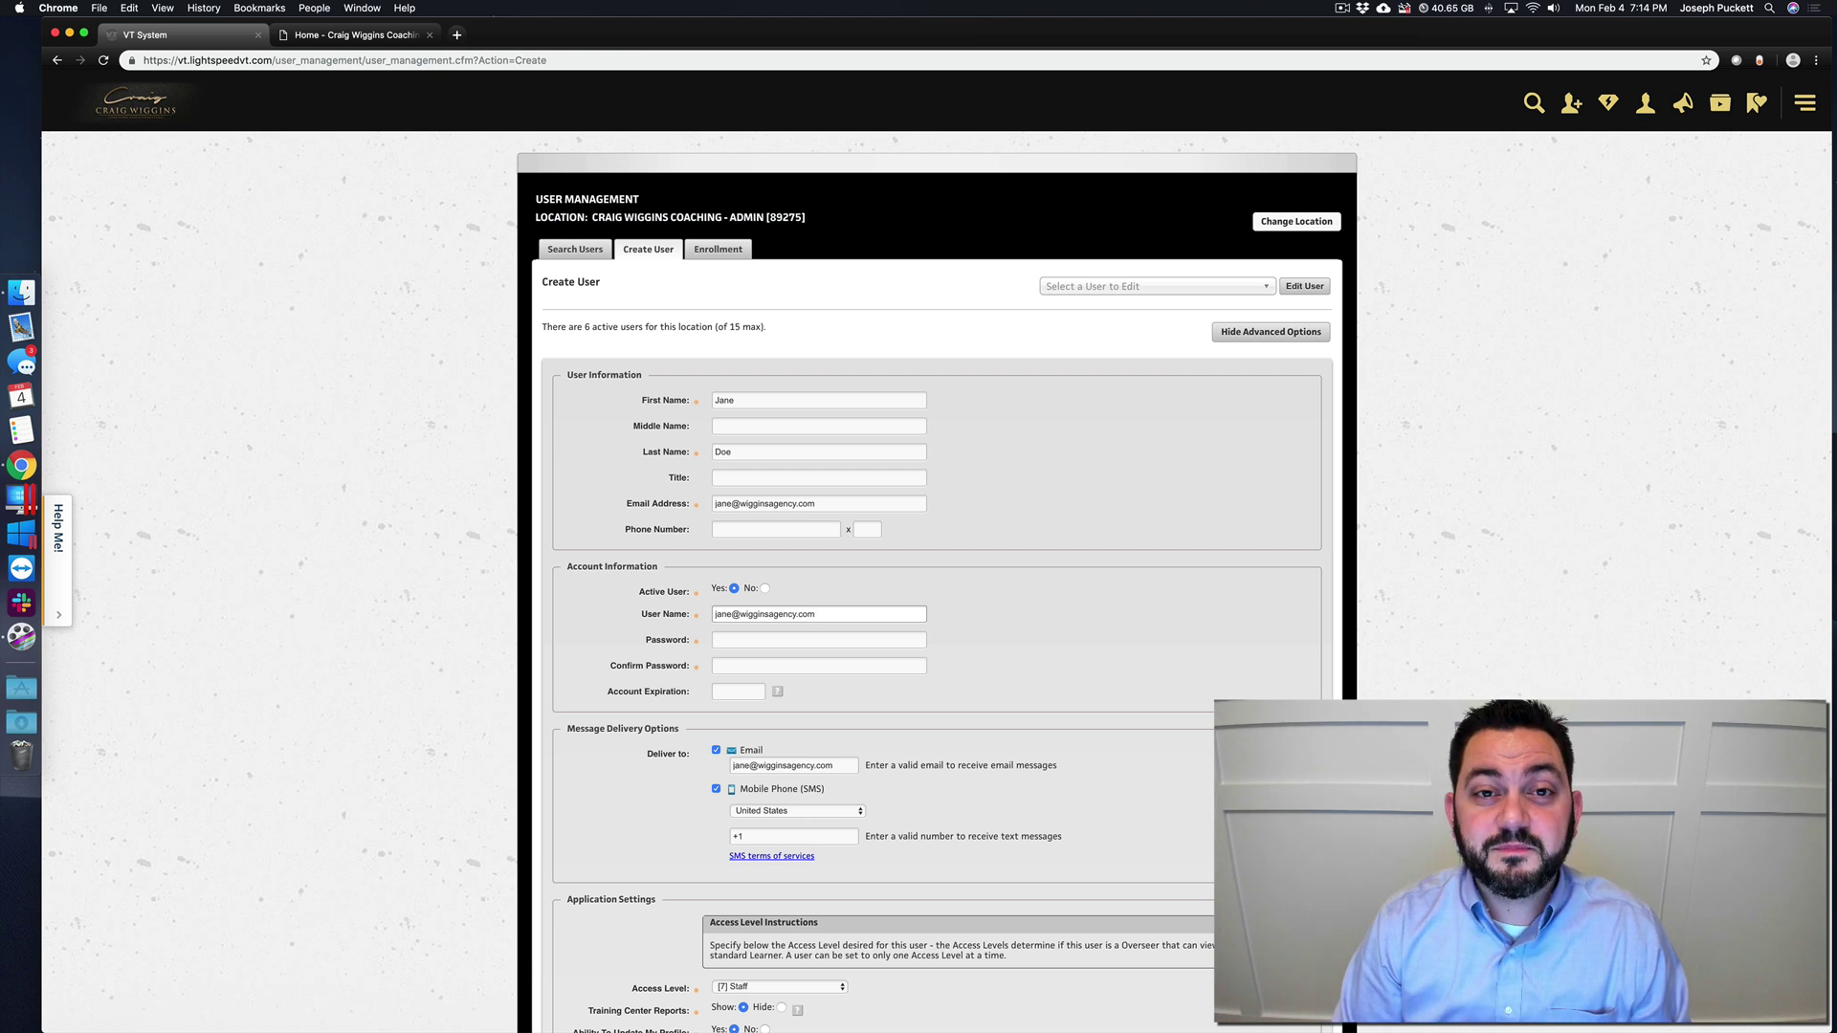
key(Tab)
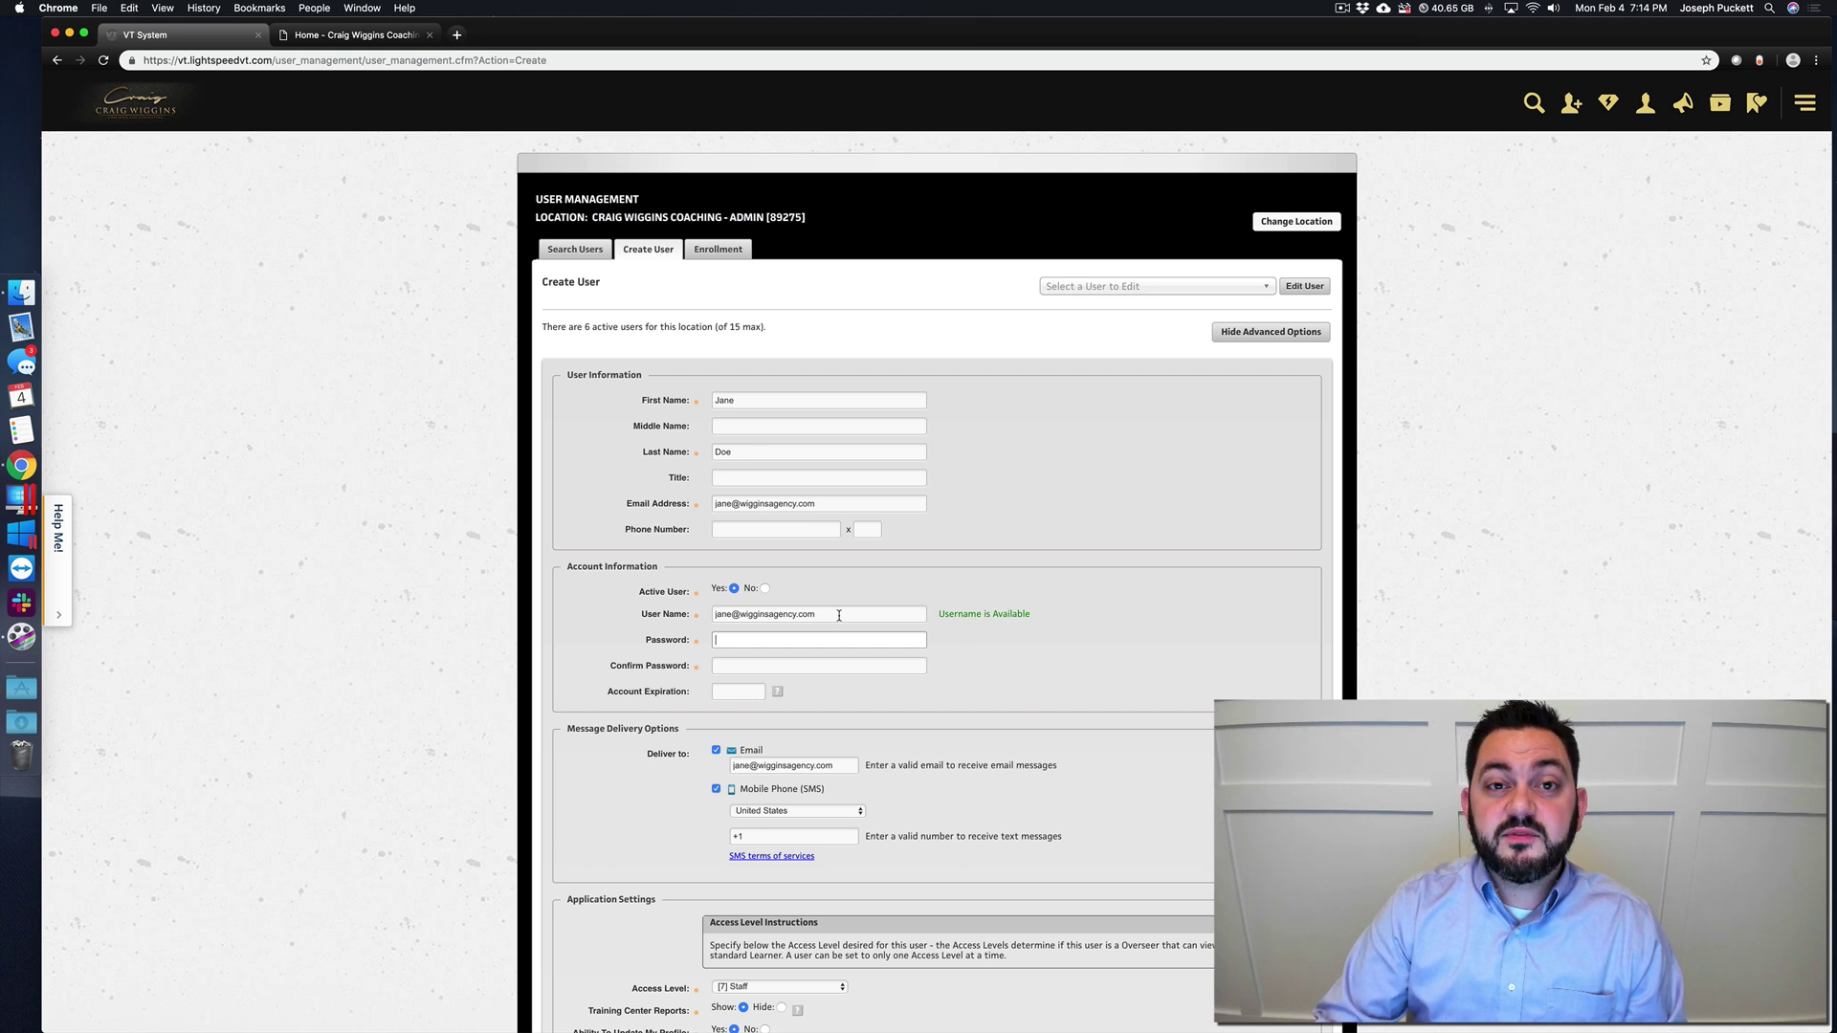
drag(813, 614, 715, 614)
text(janedoe)
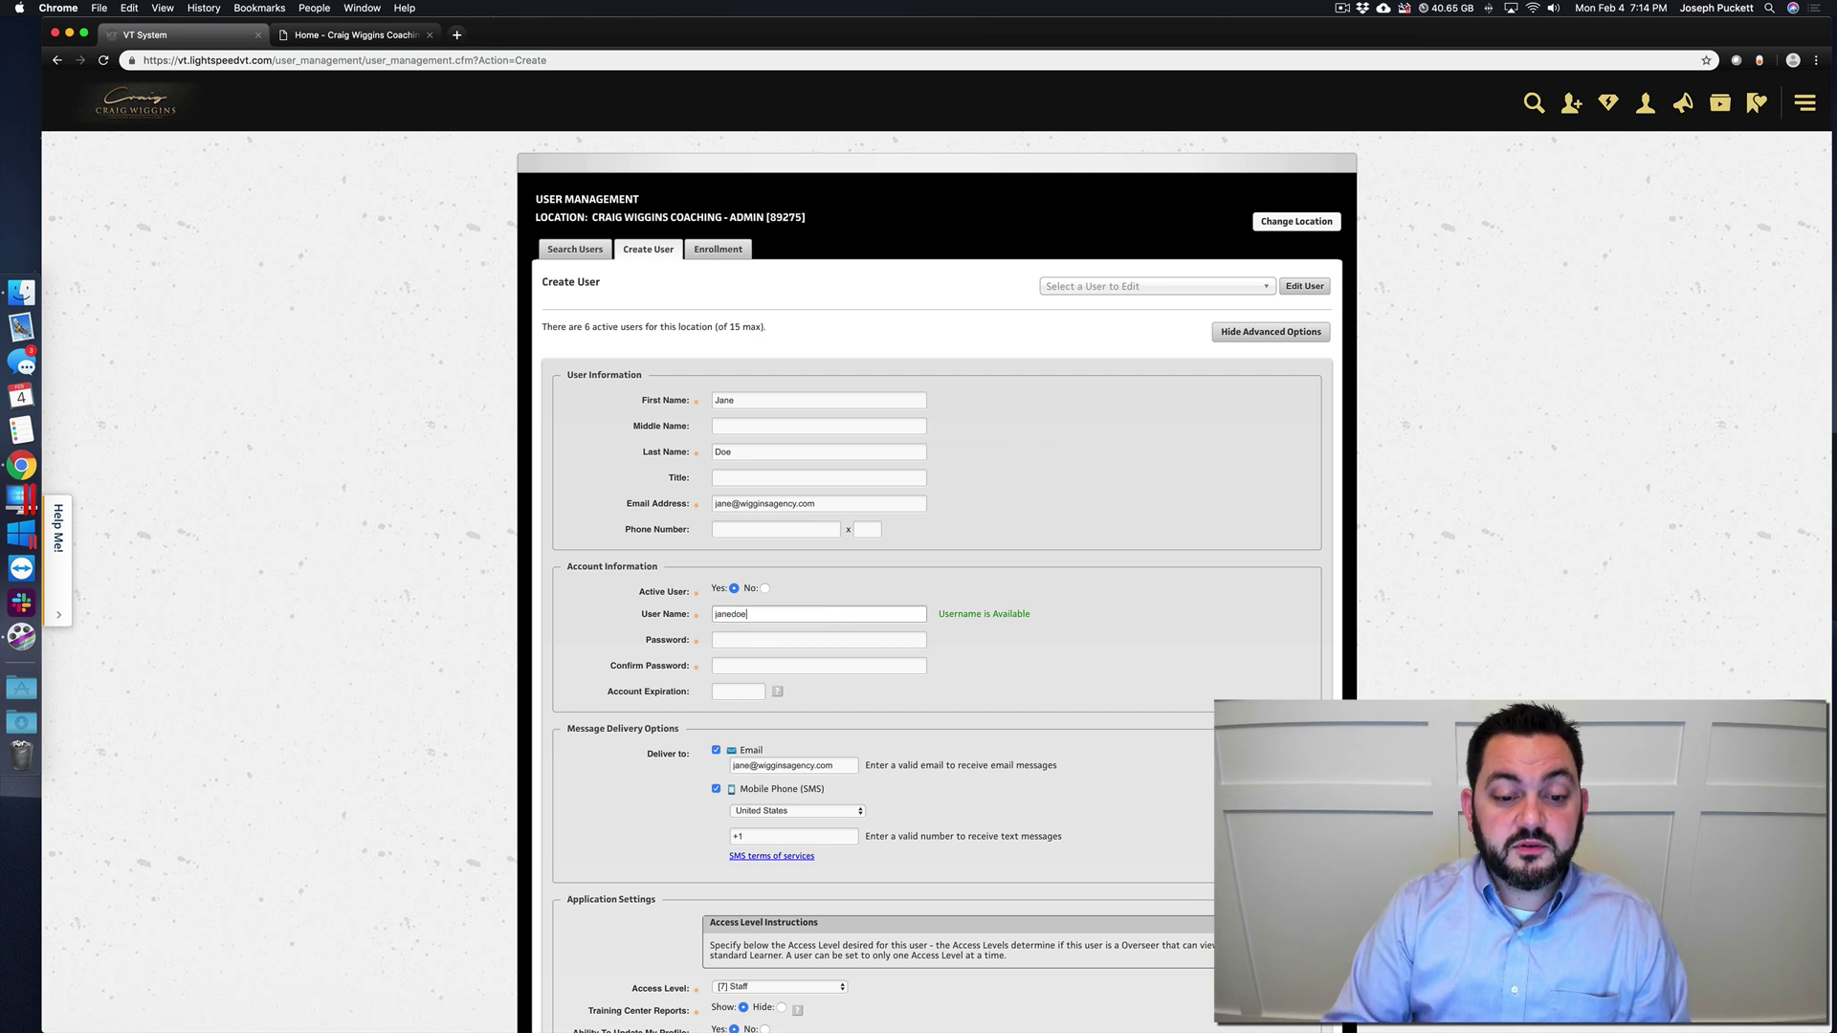
click(819, 640)
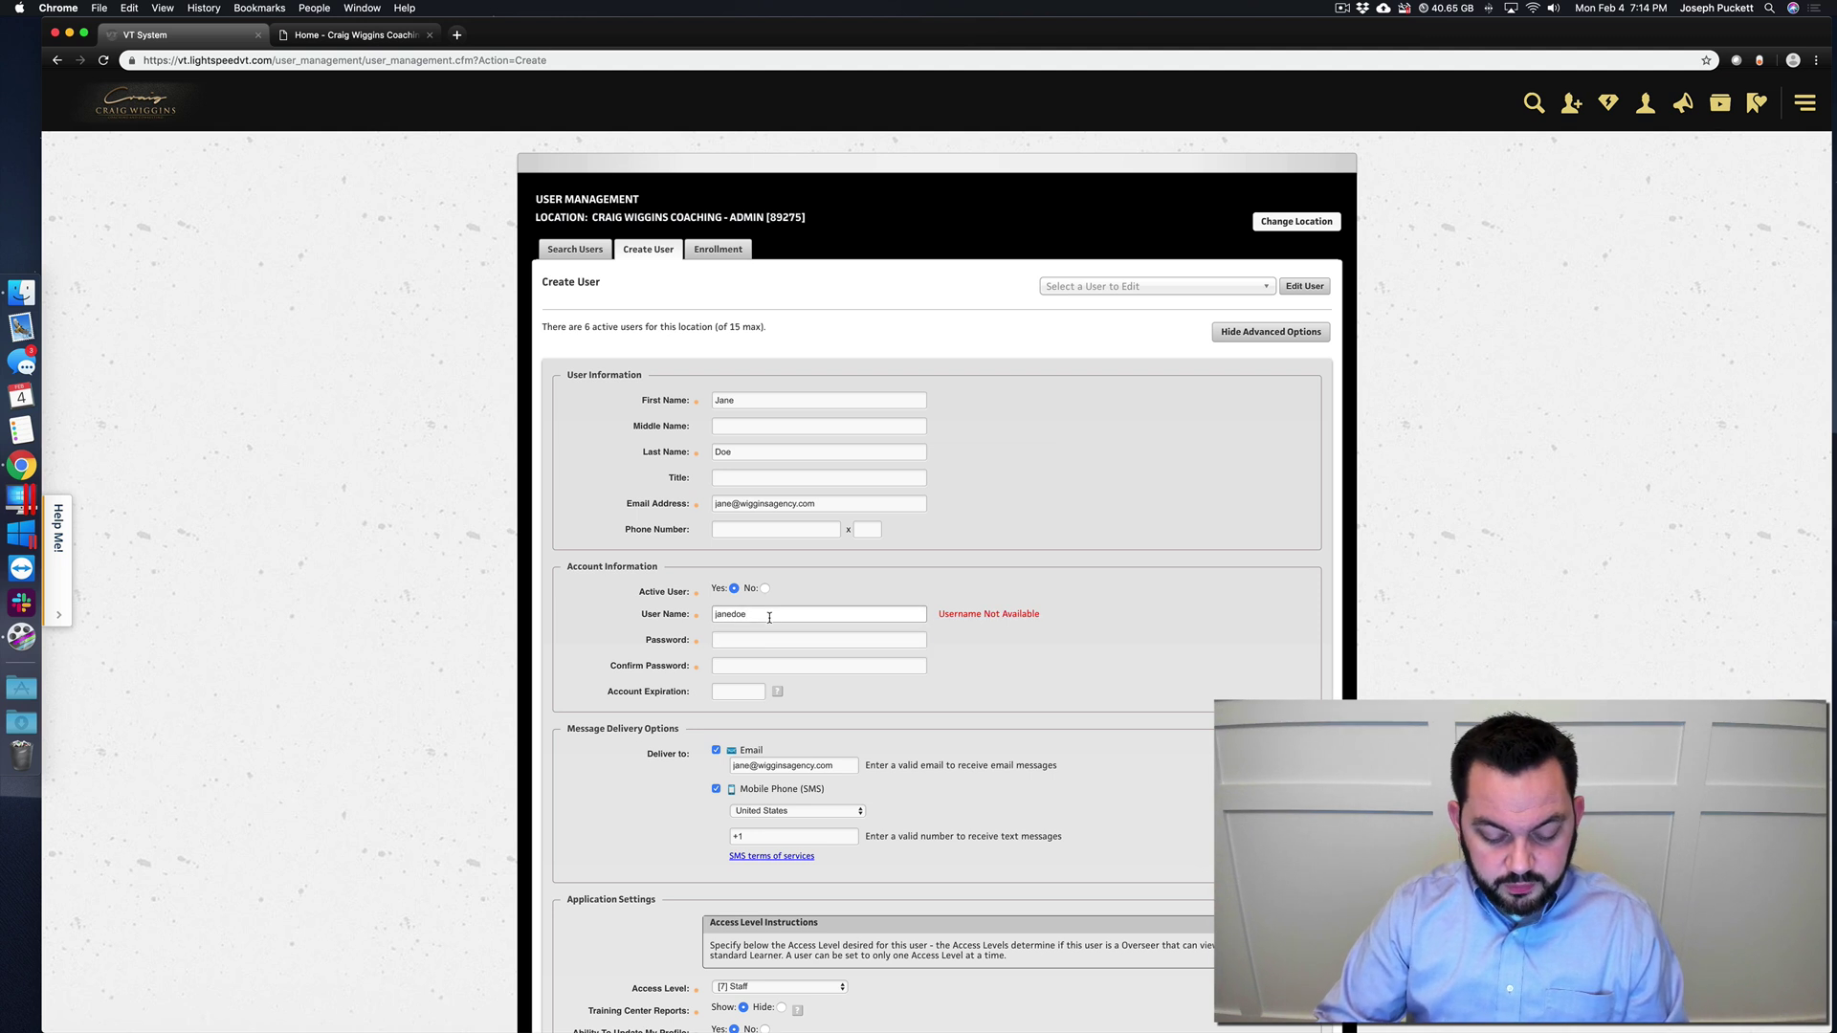
key(Tab)
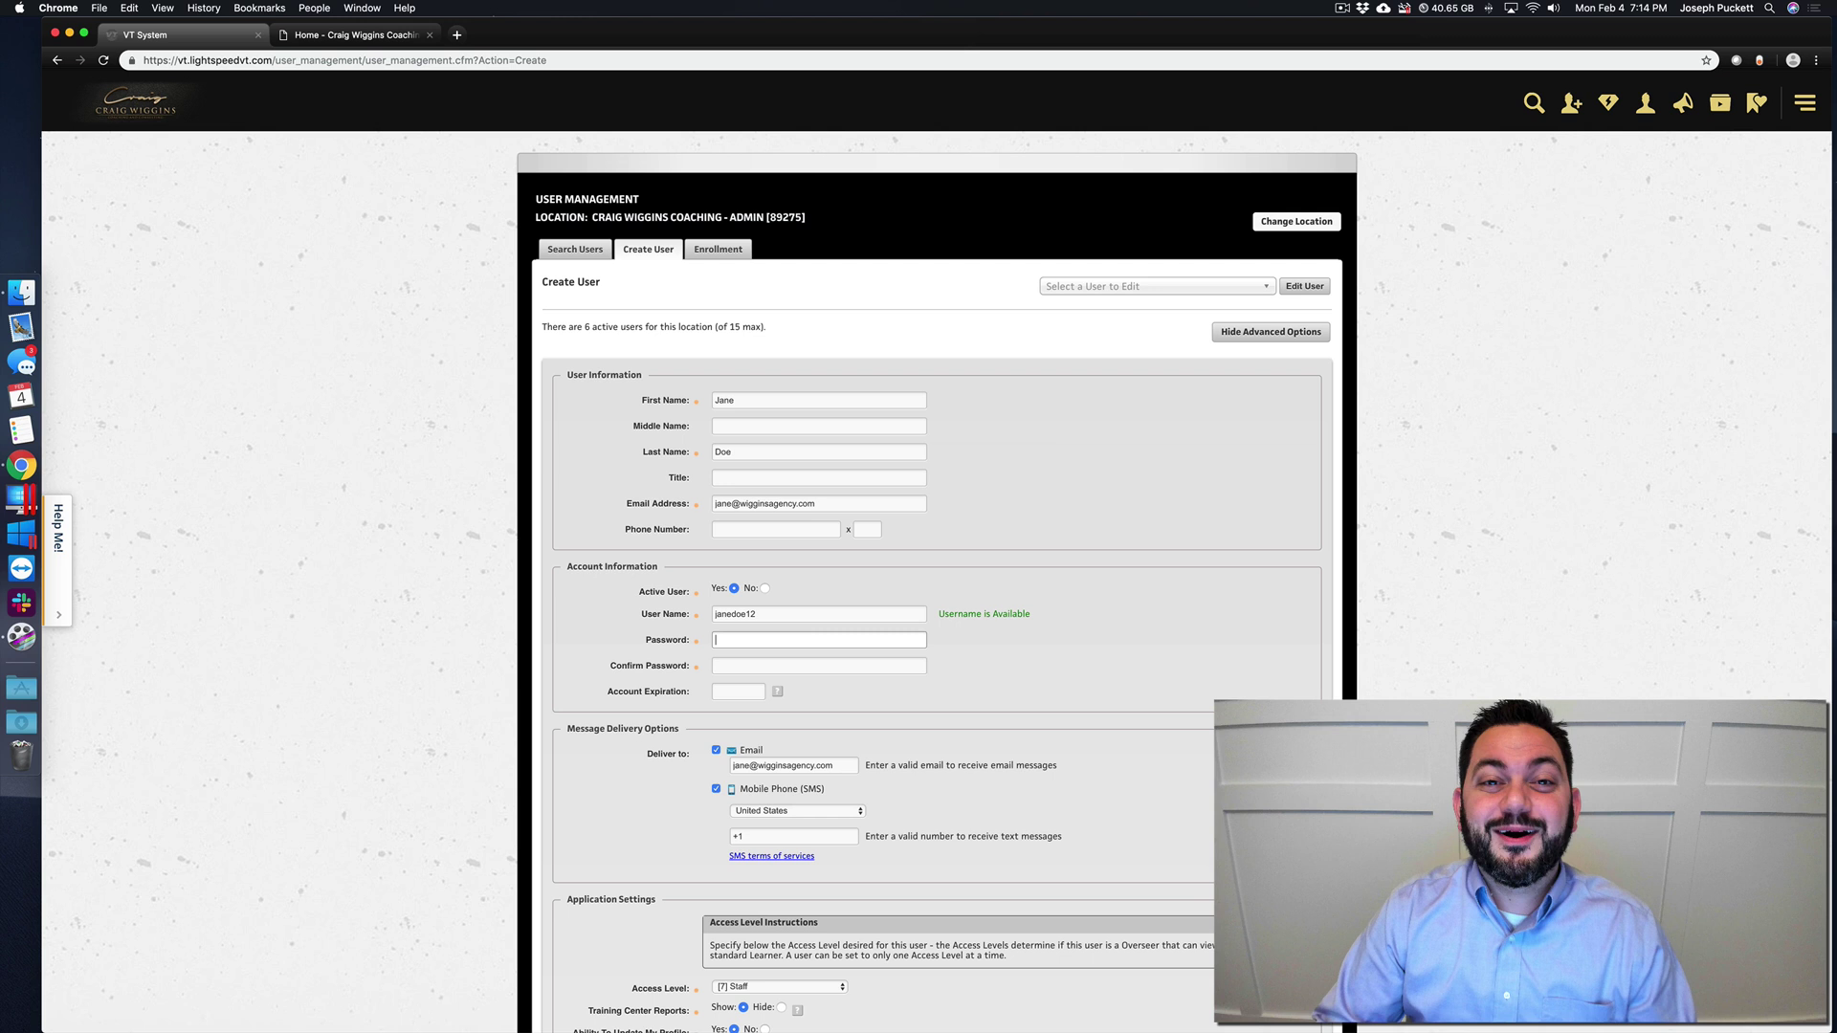
- Set the username to the user's email, enter and confirm the password, leaving expiration blank
double_click(768, 620)
key(BackSpace)
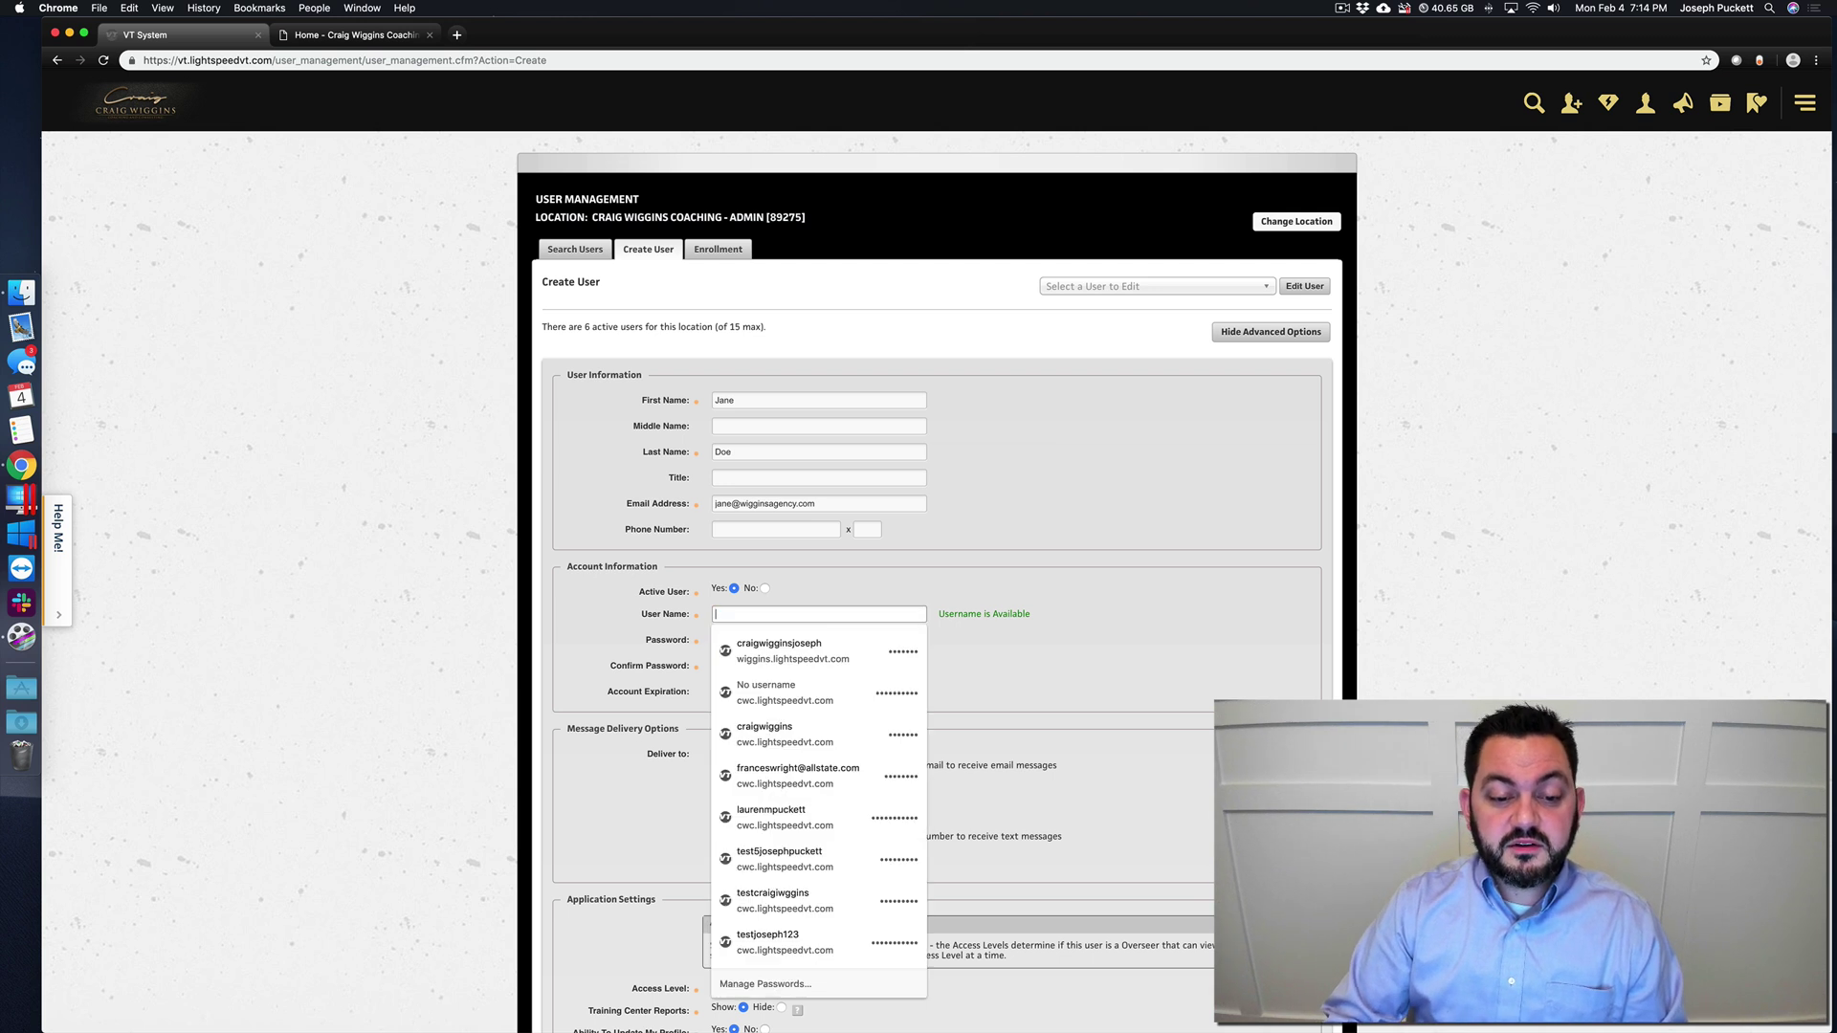
key(Down)
key(Return)
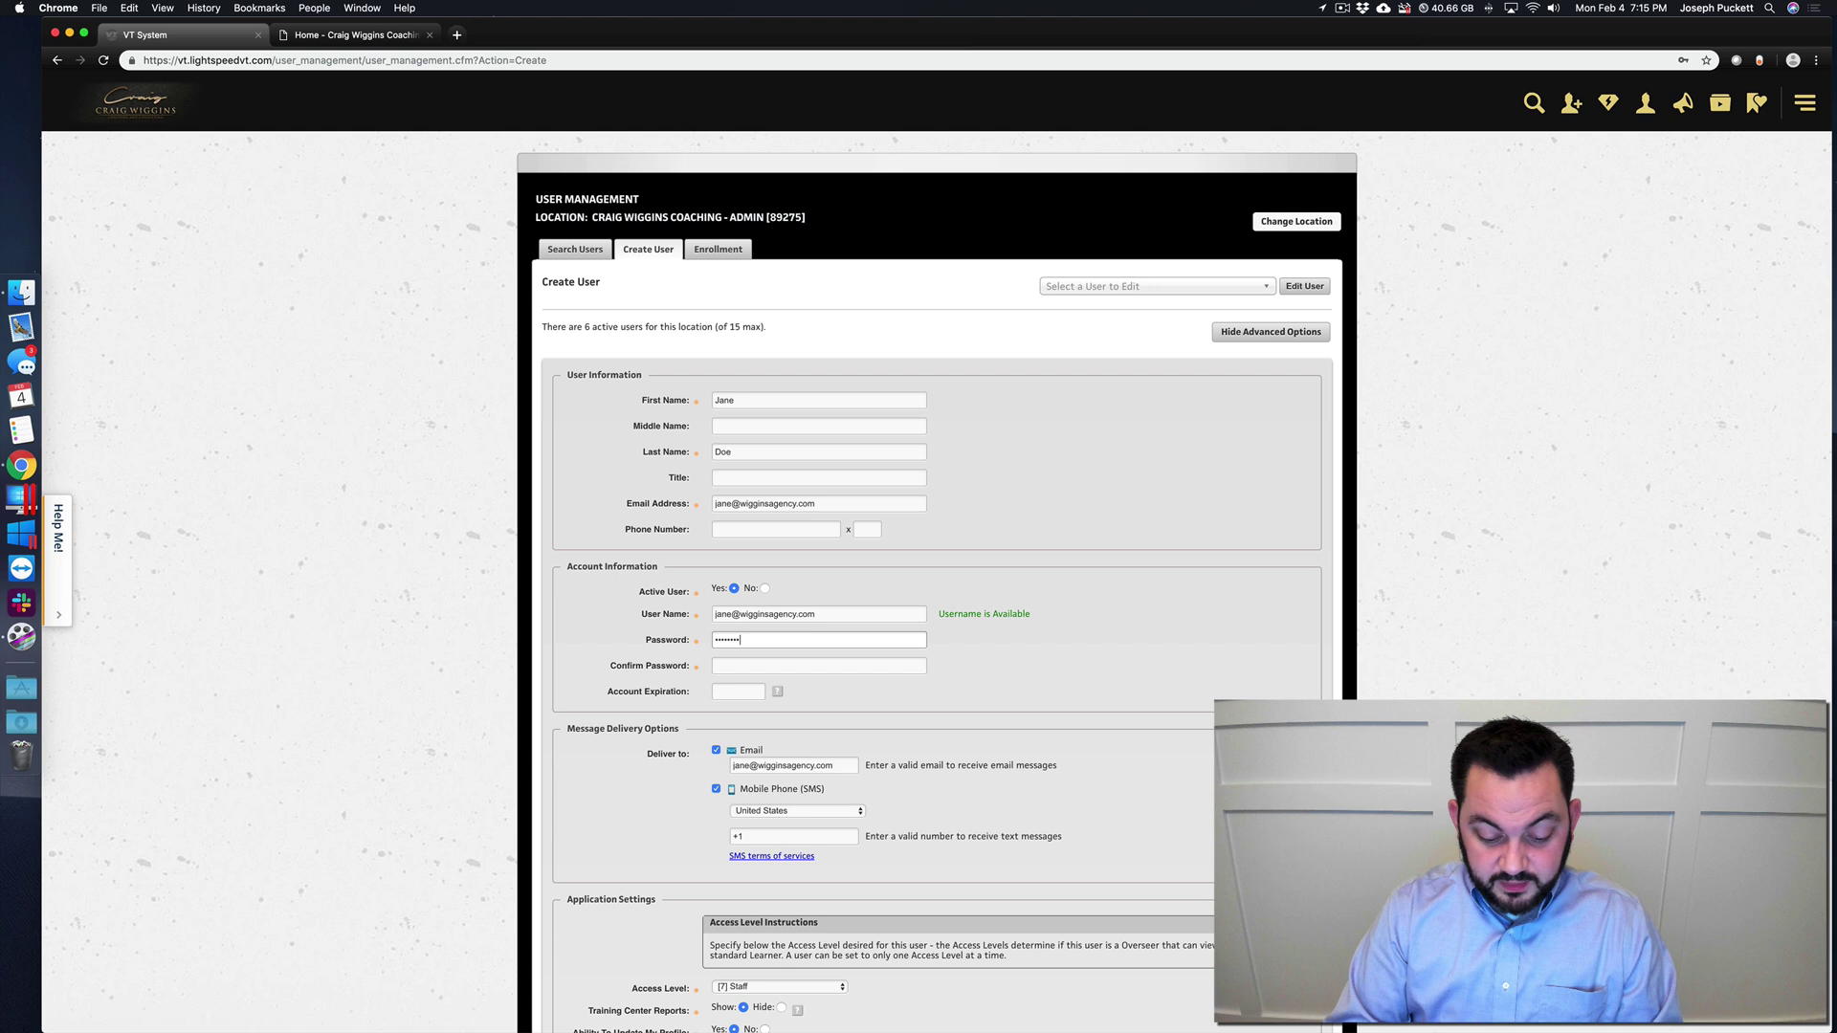
key(Tab)
text(••••••••)
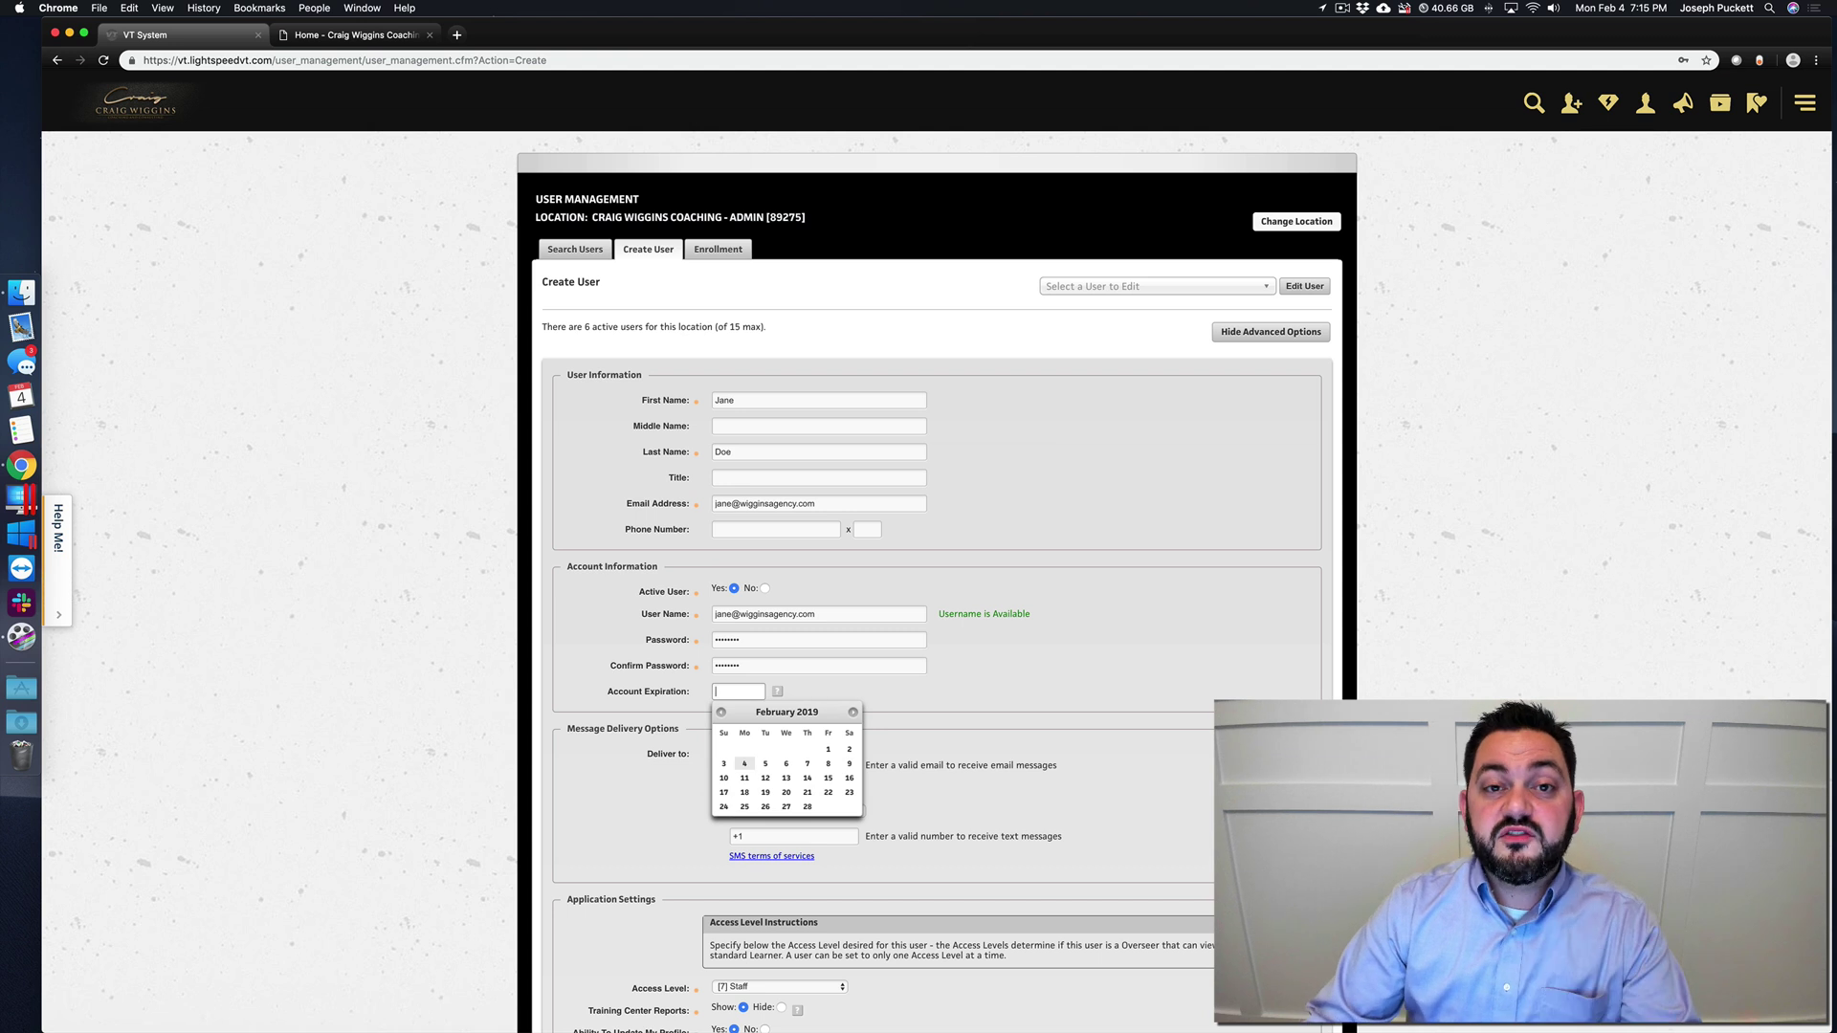
click(994, 718)
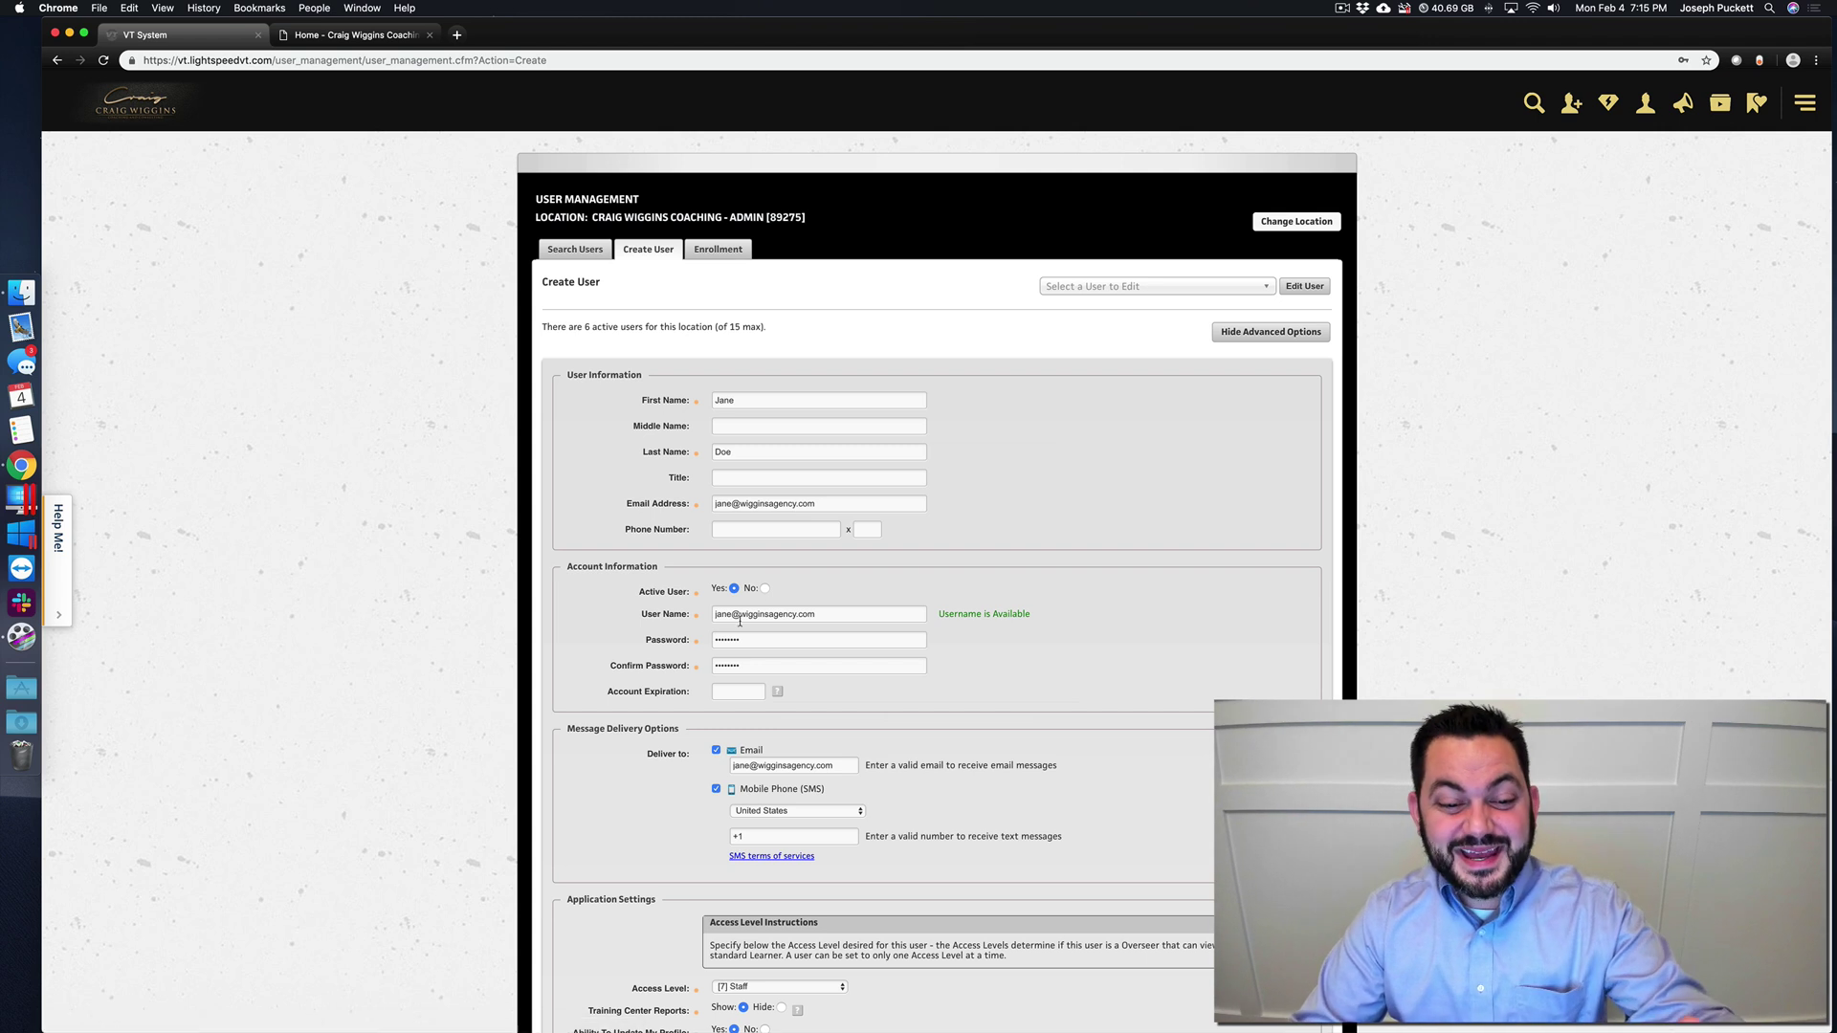
scroll(737, 725, down, 15)
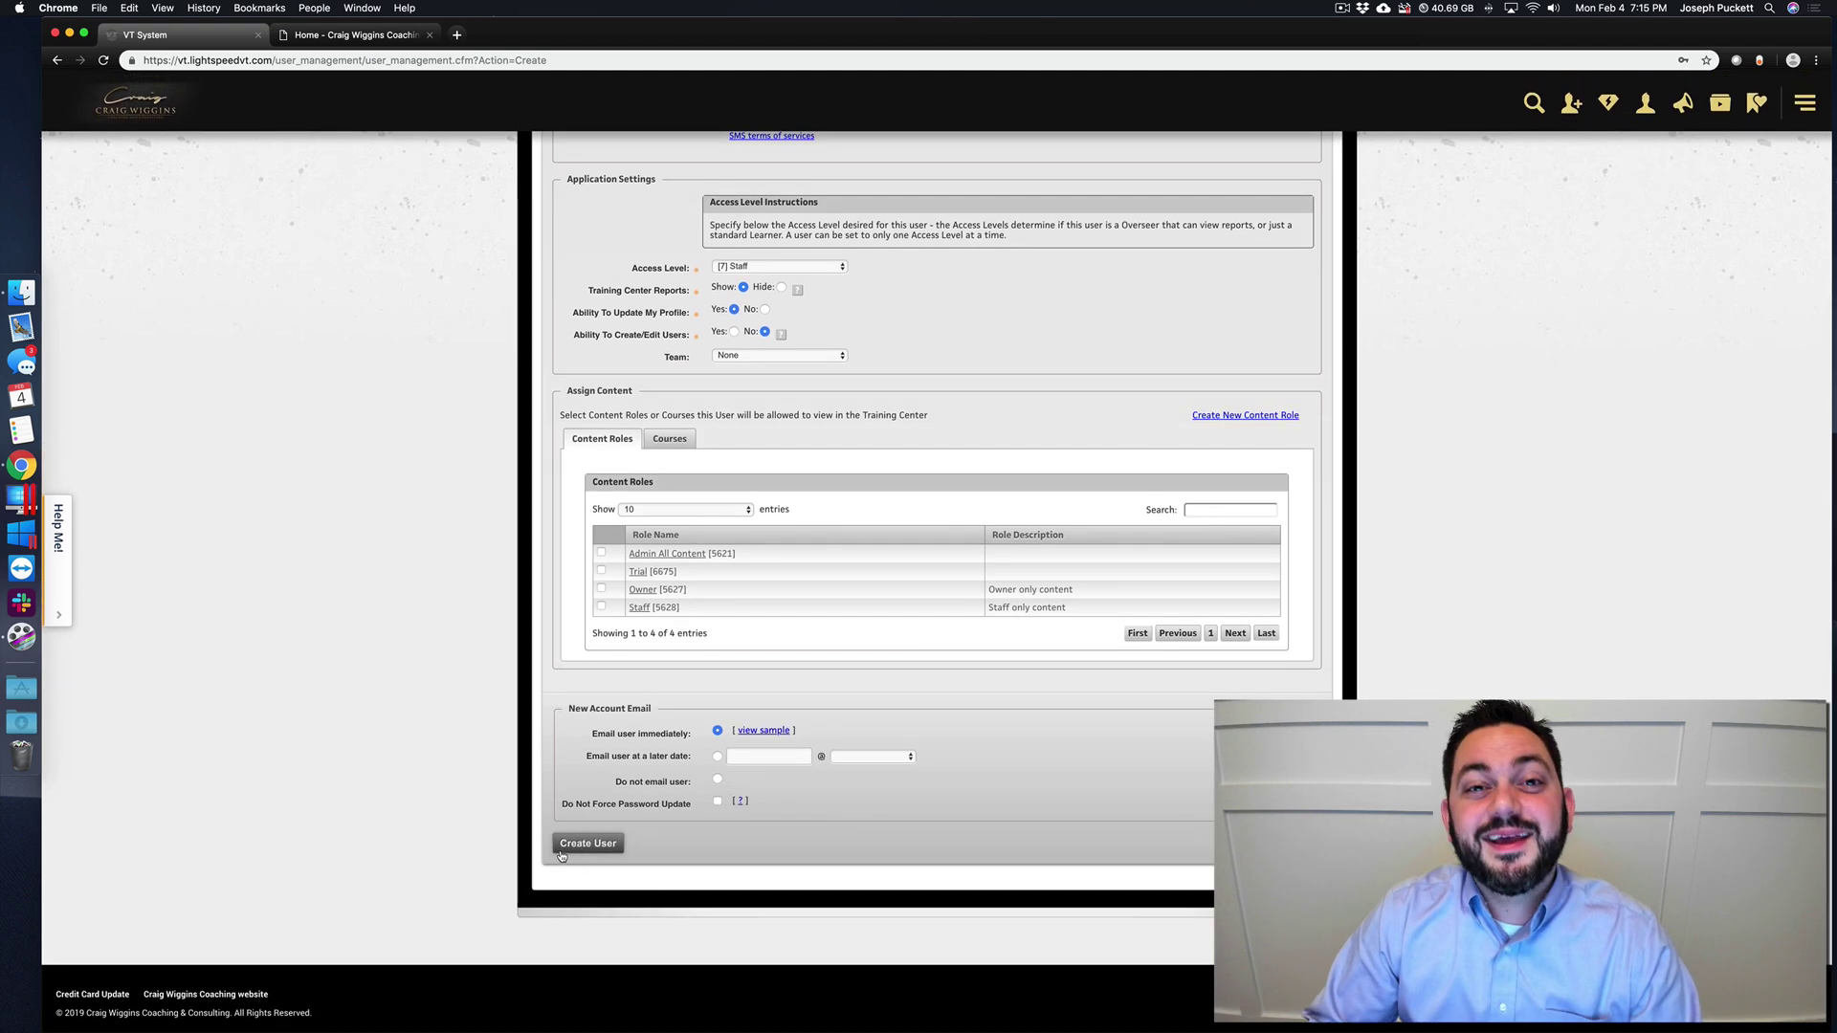
scroll(589, 844, up, 15)
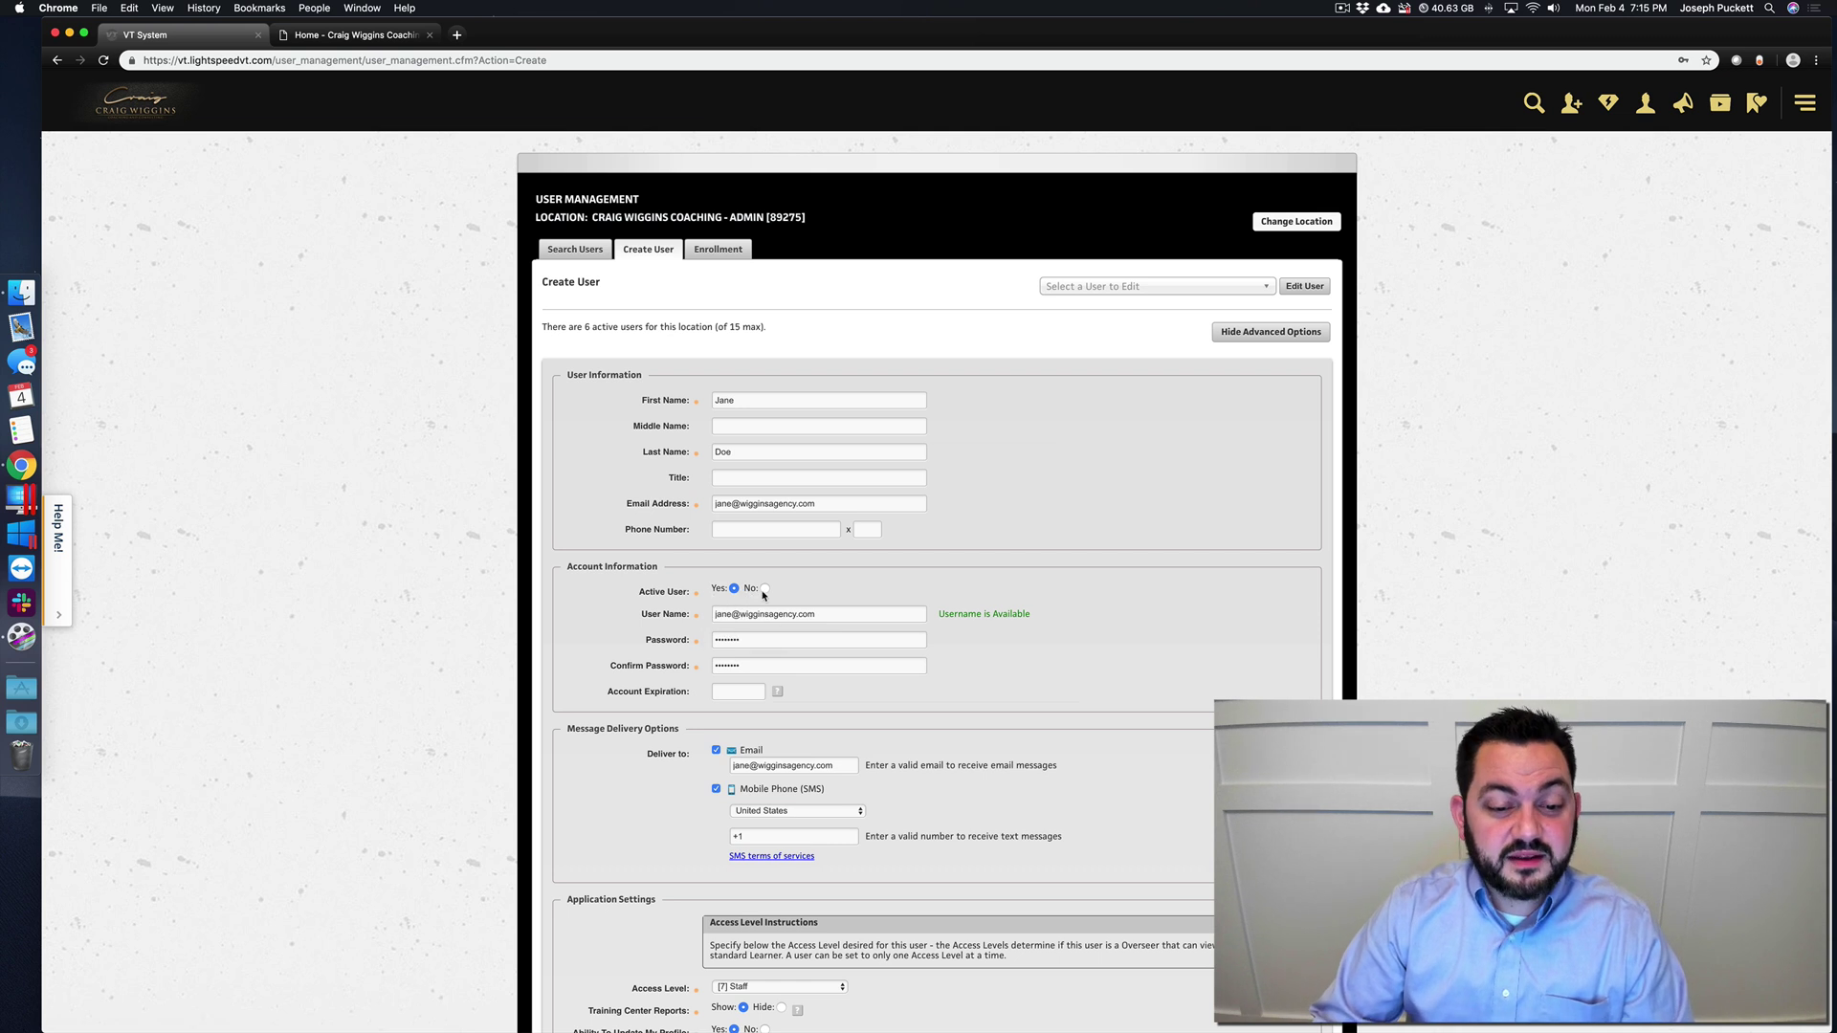
scroll(763, 594, down, 2)
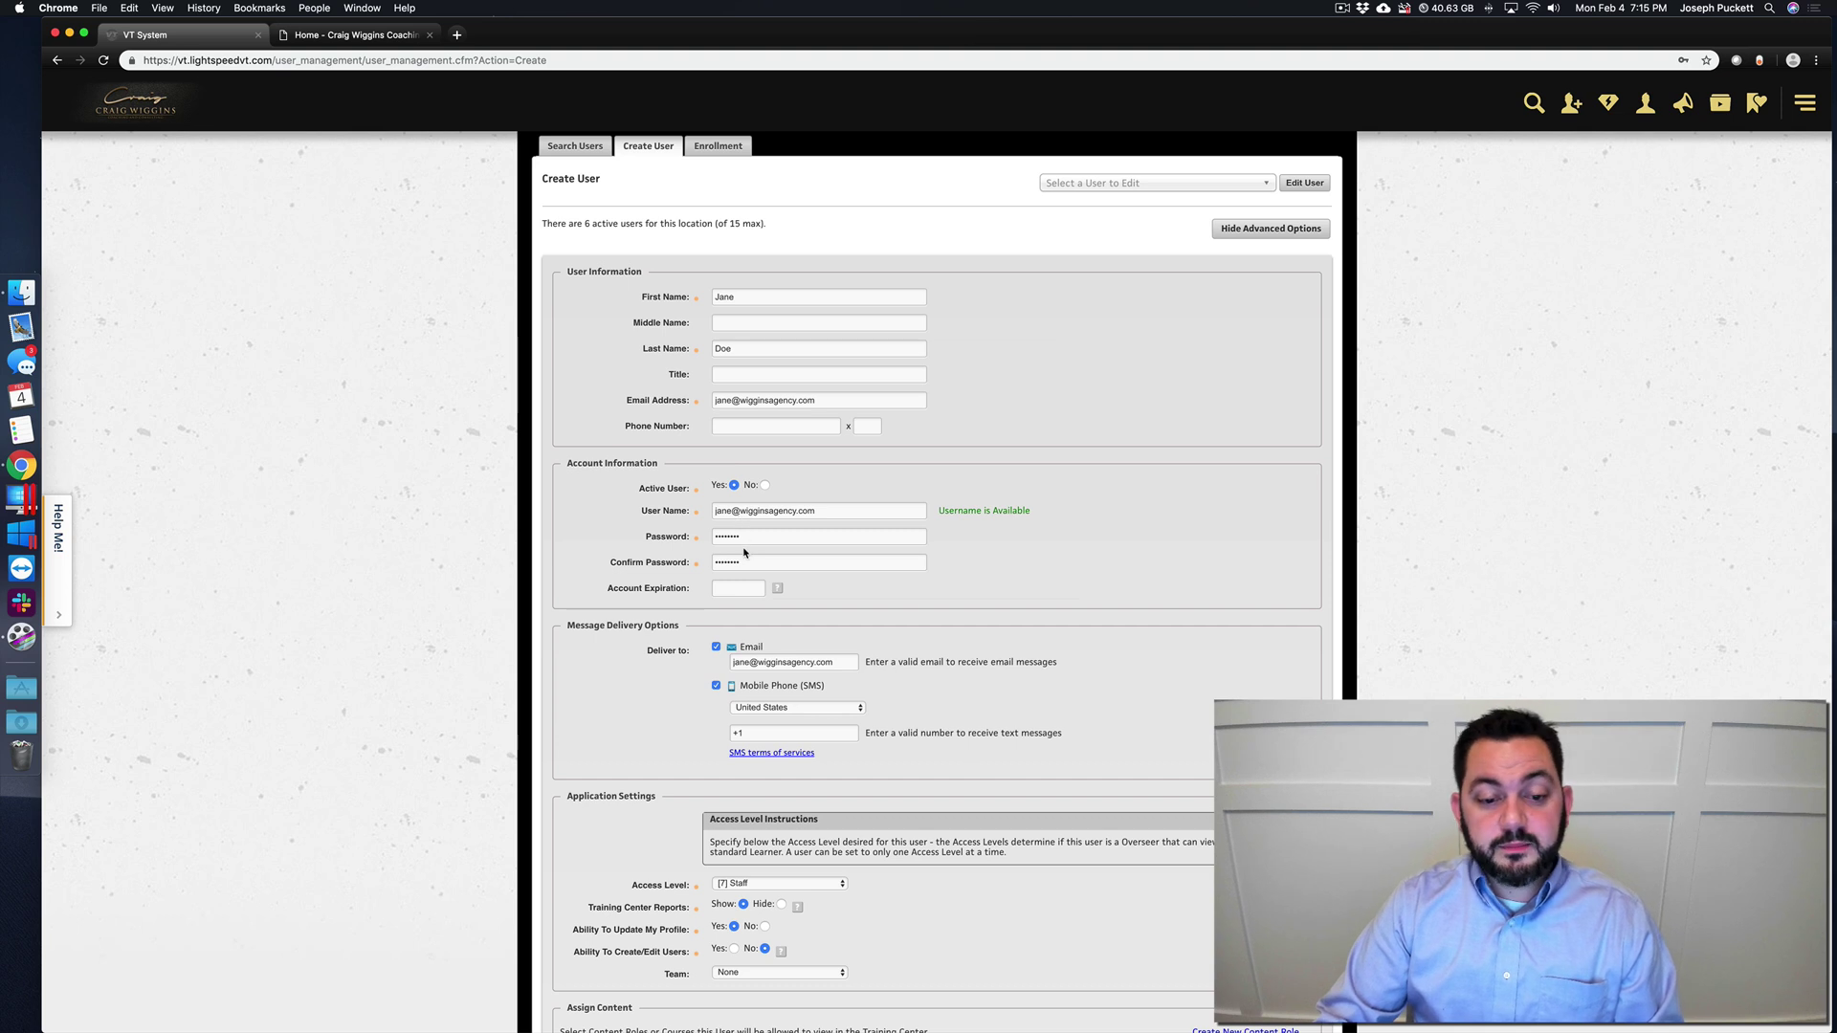
scroll(742, 536, down, 6)
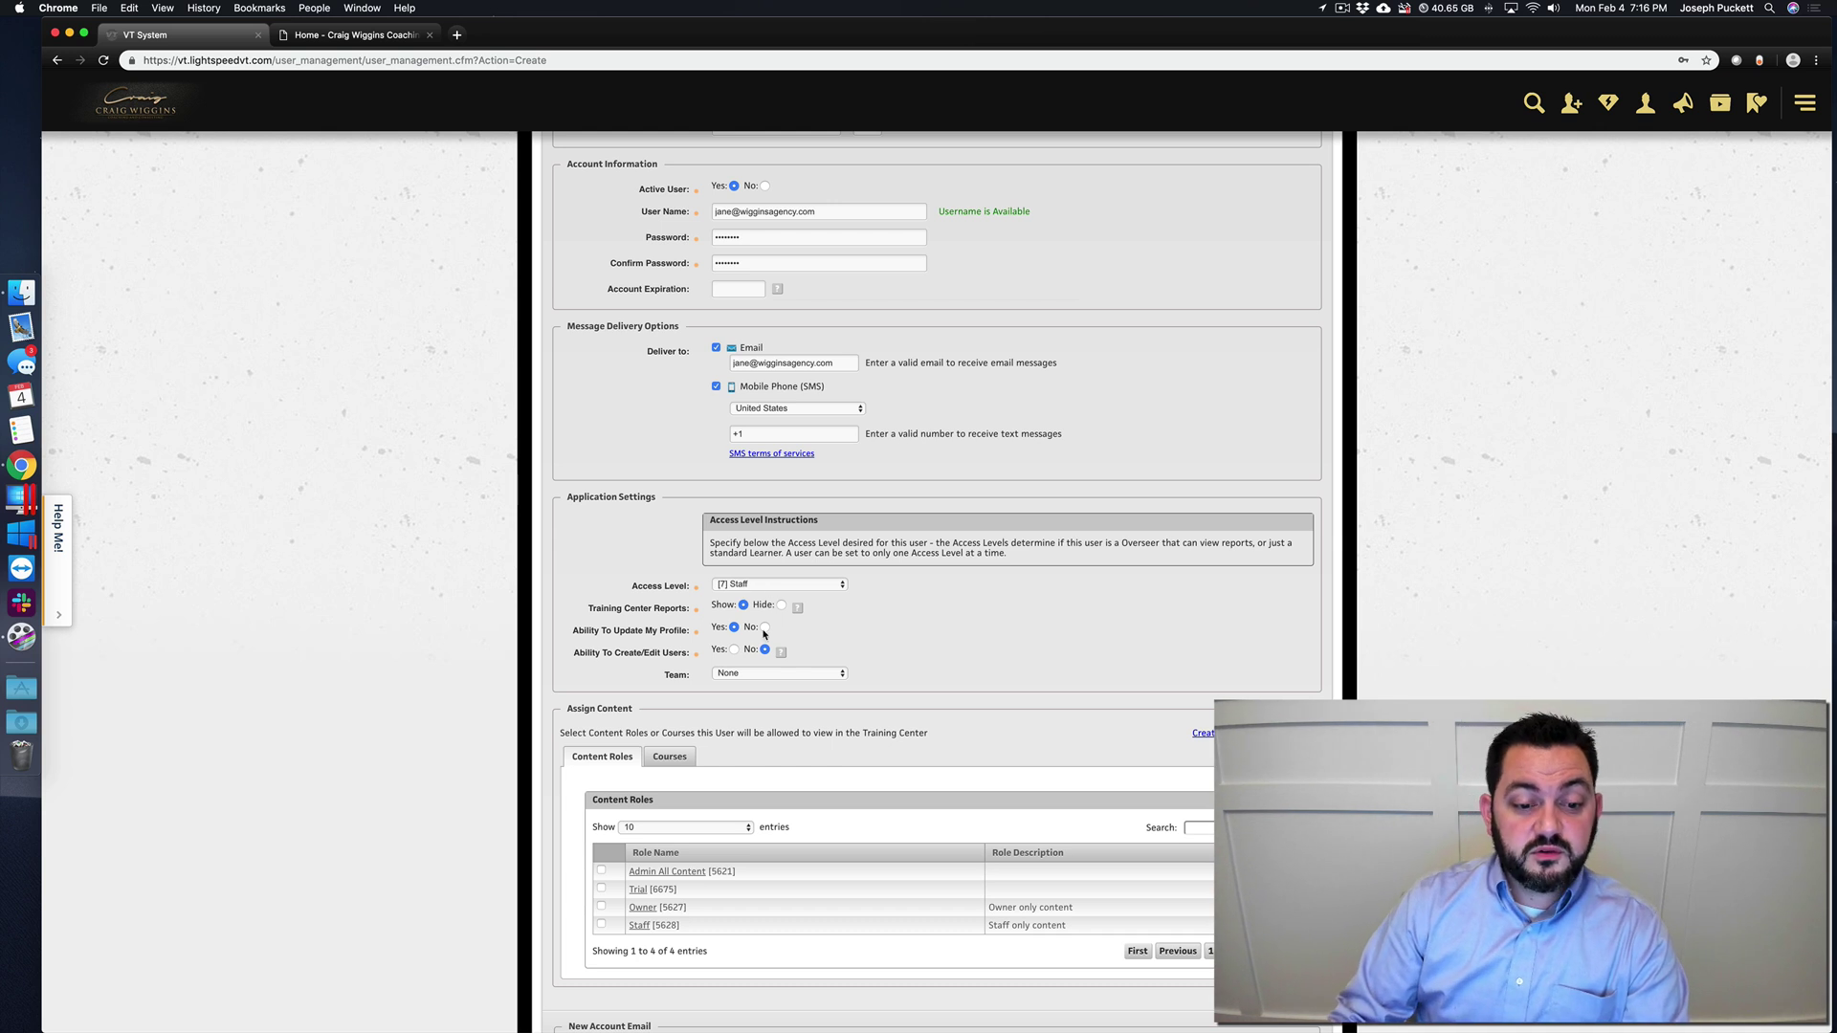
click(735, 650)
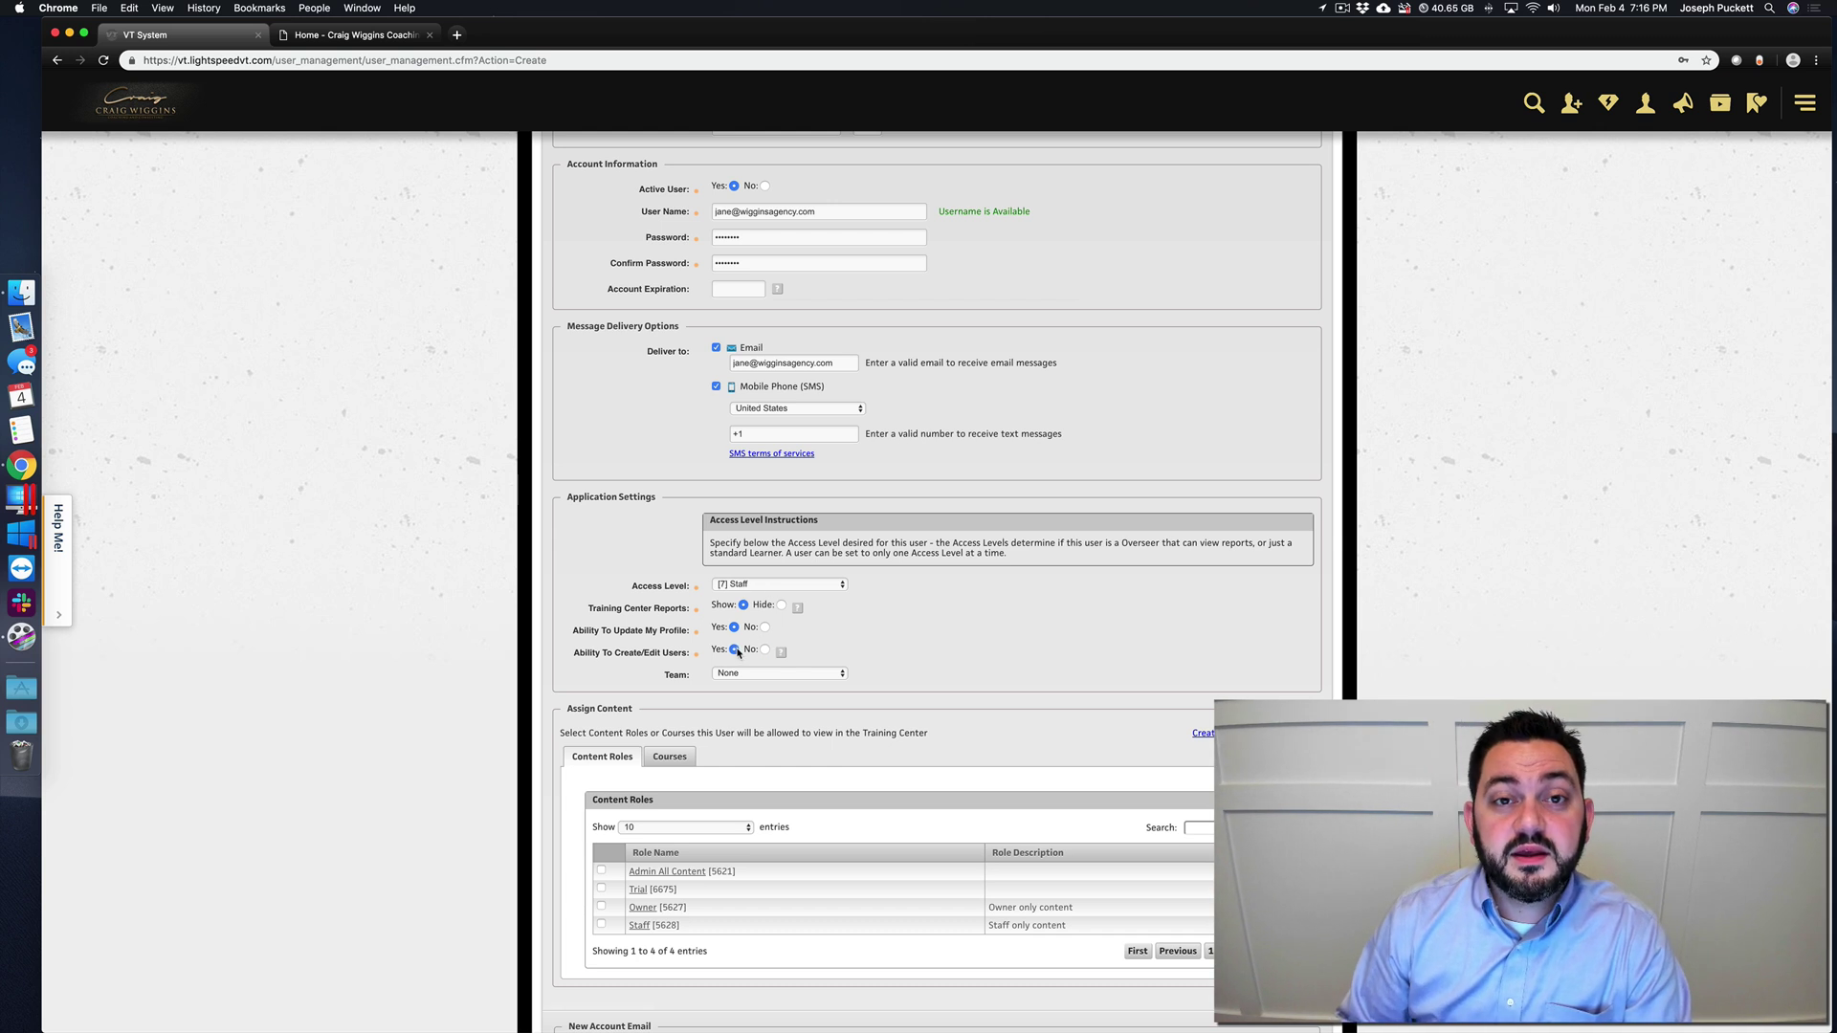
click(763, 650)
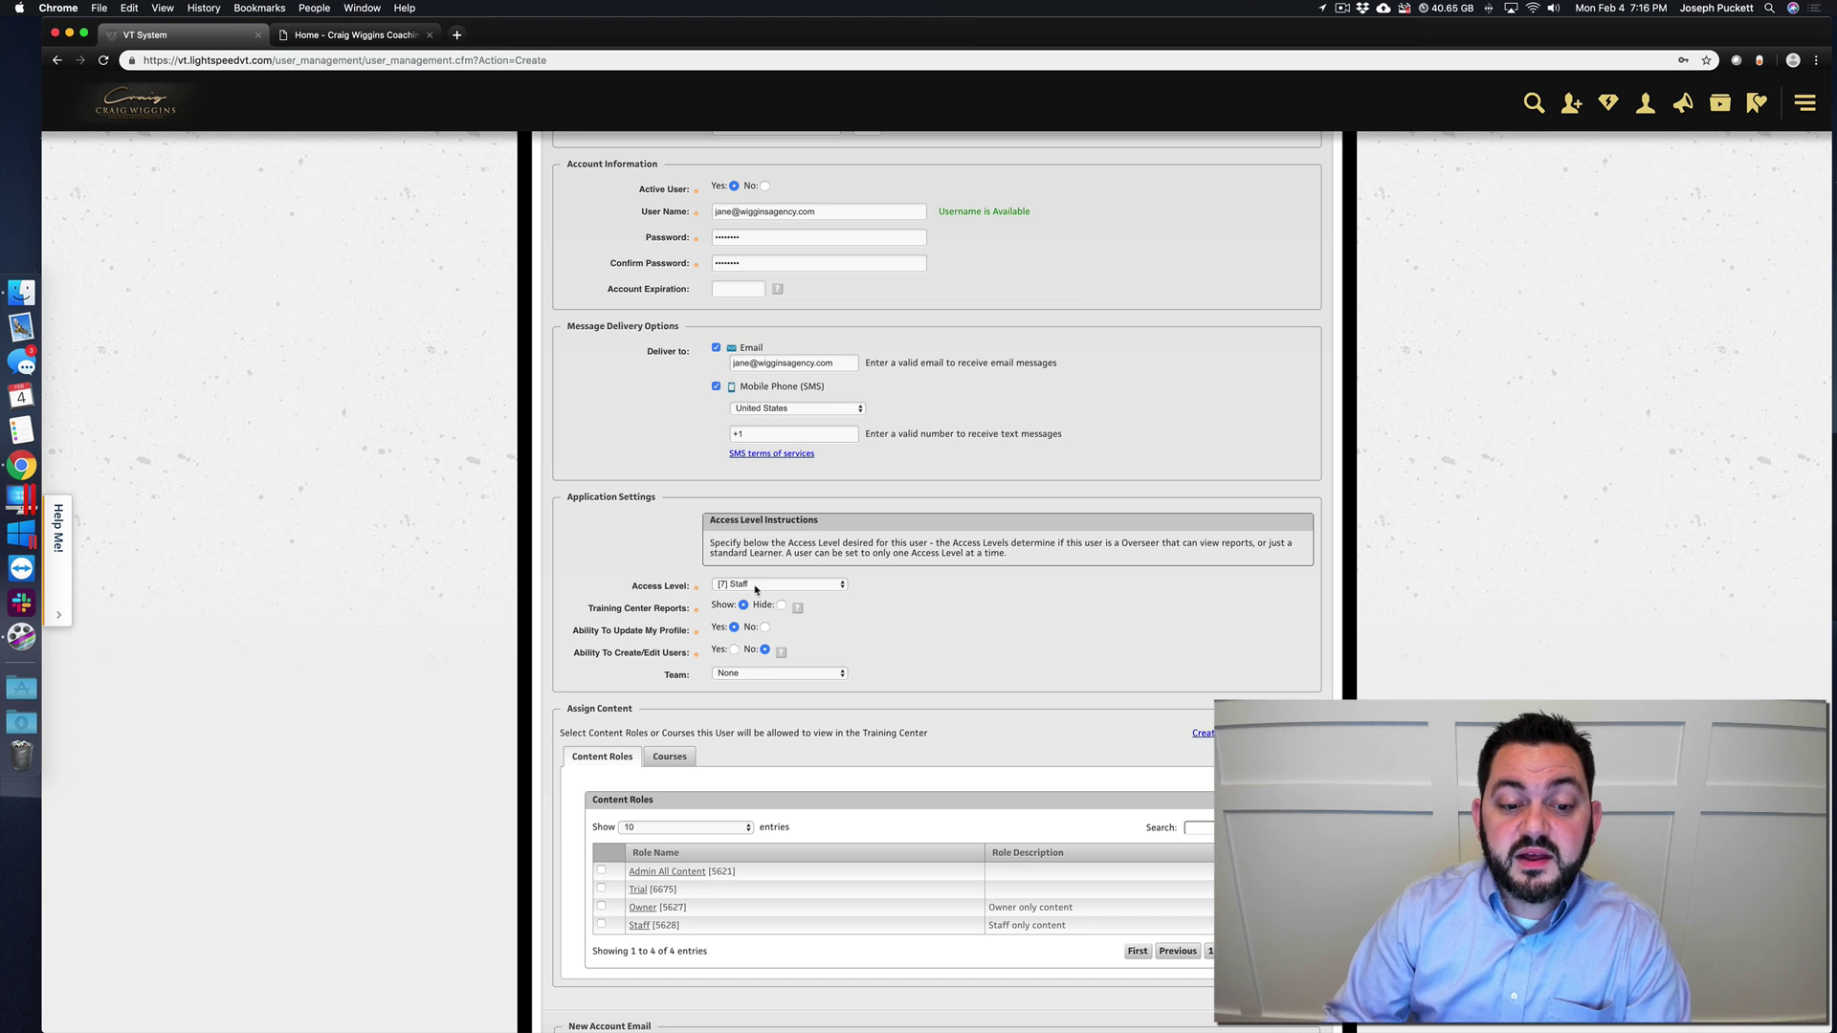
scroll(755, 589, down, 2)
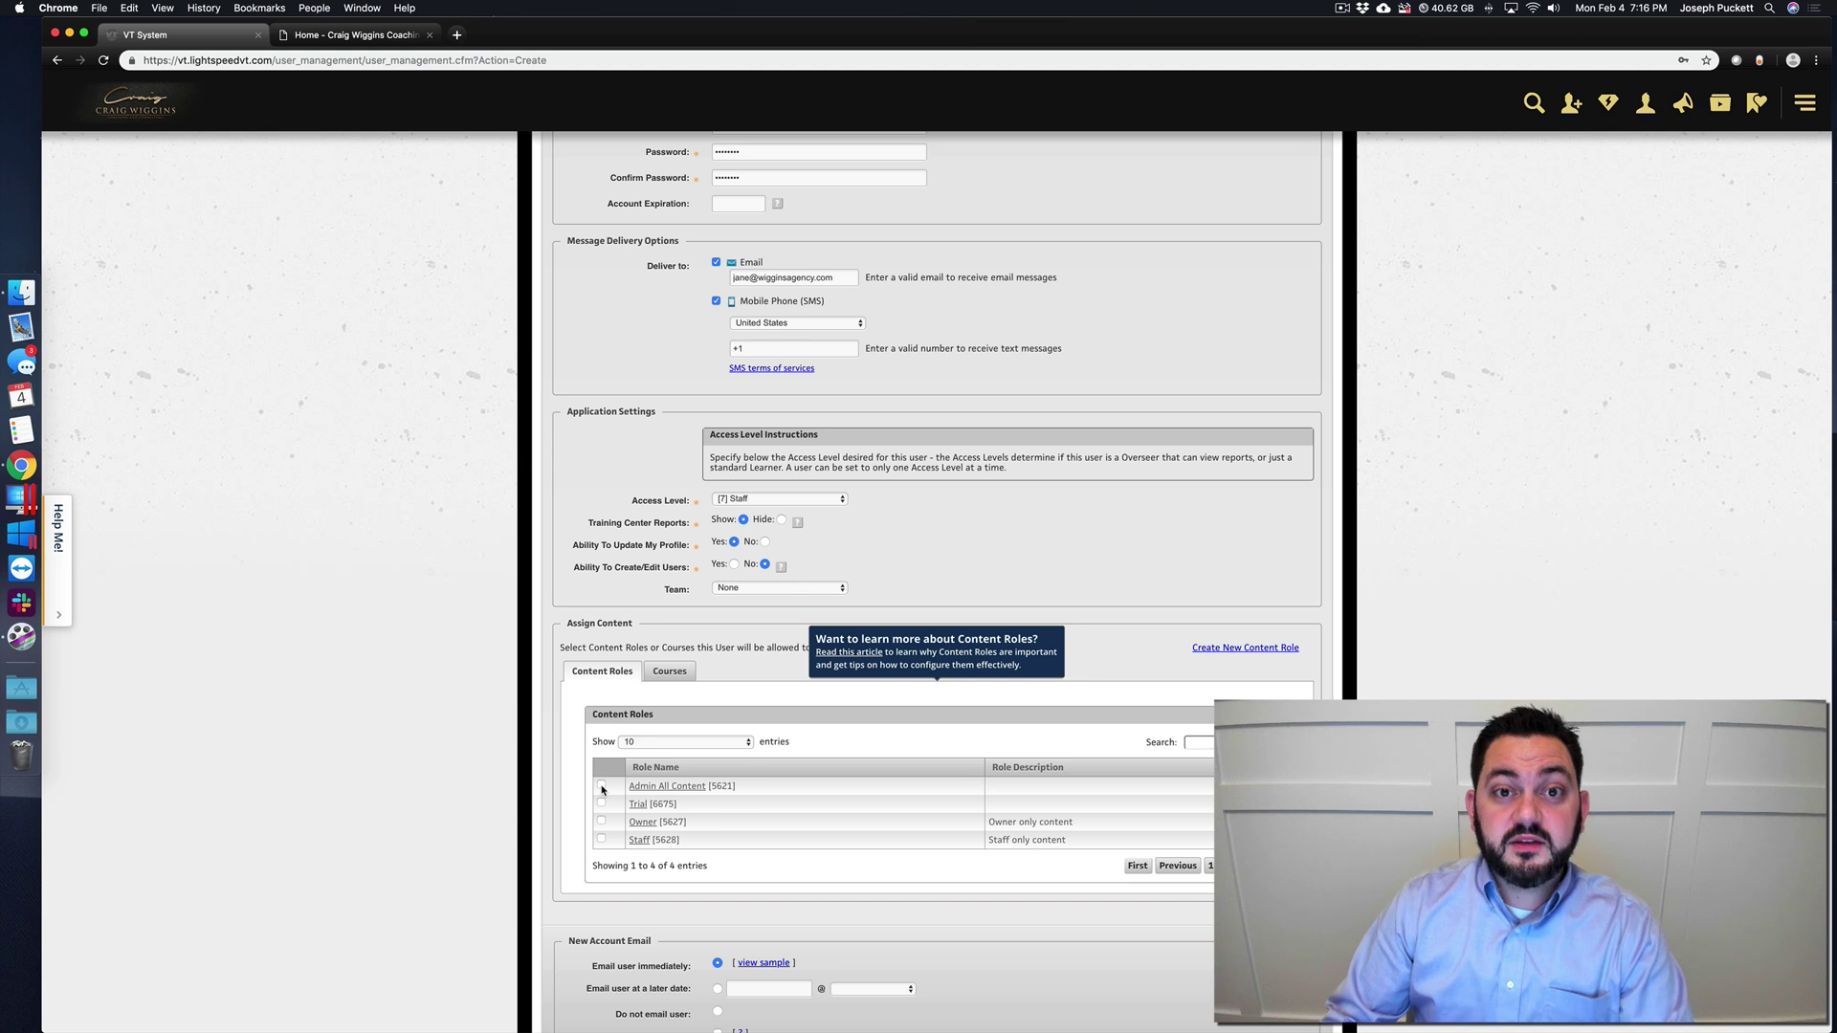
- Assign the Admin All Content role, leaving Owner and Staff unchecked, and open the Access Level list
click(602, 785)
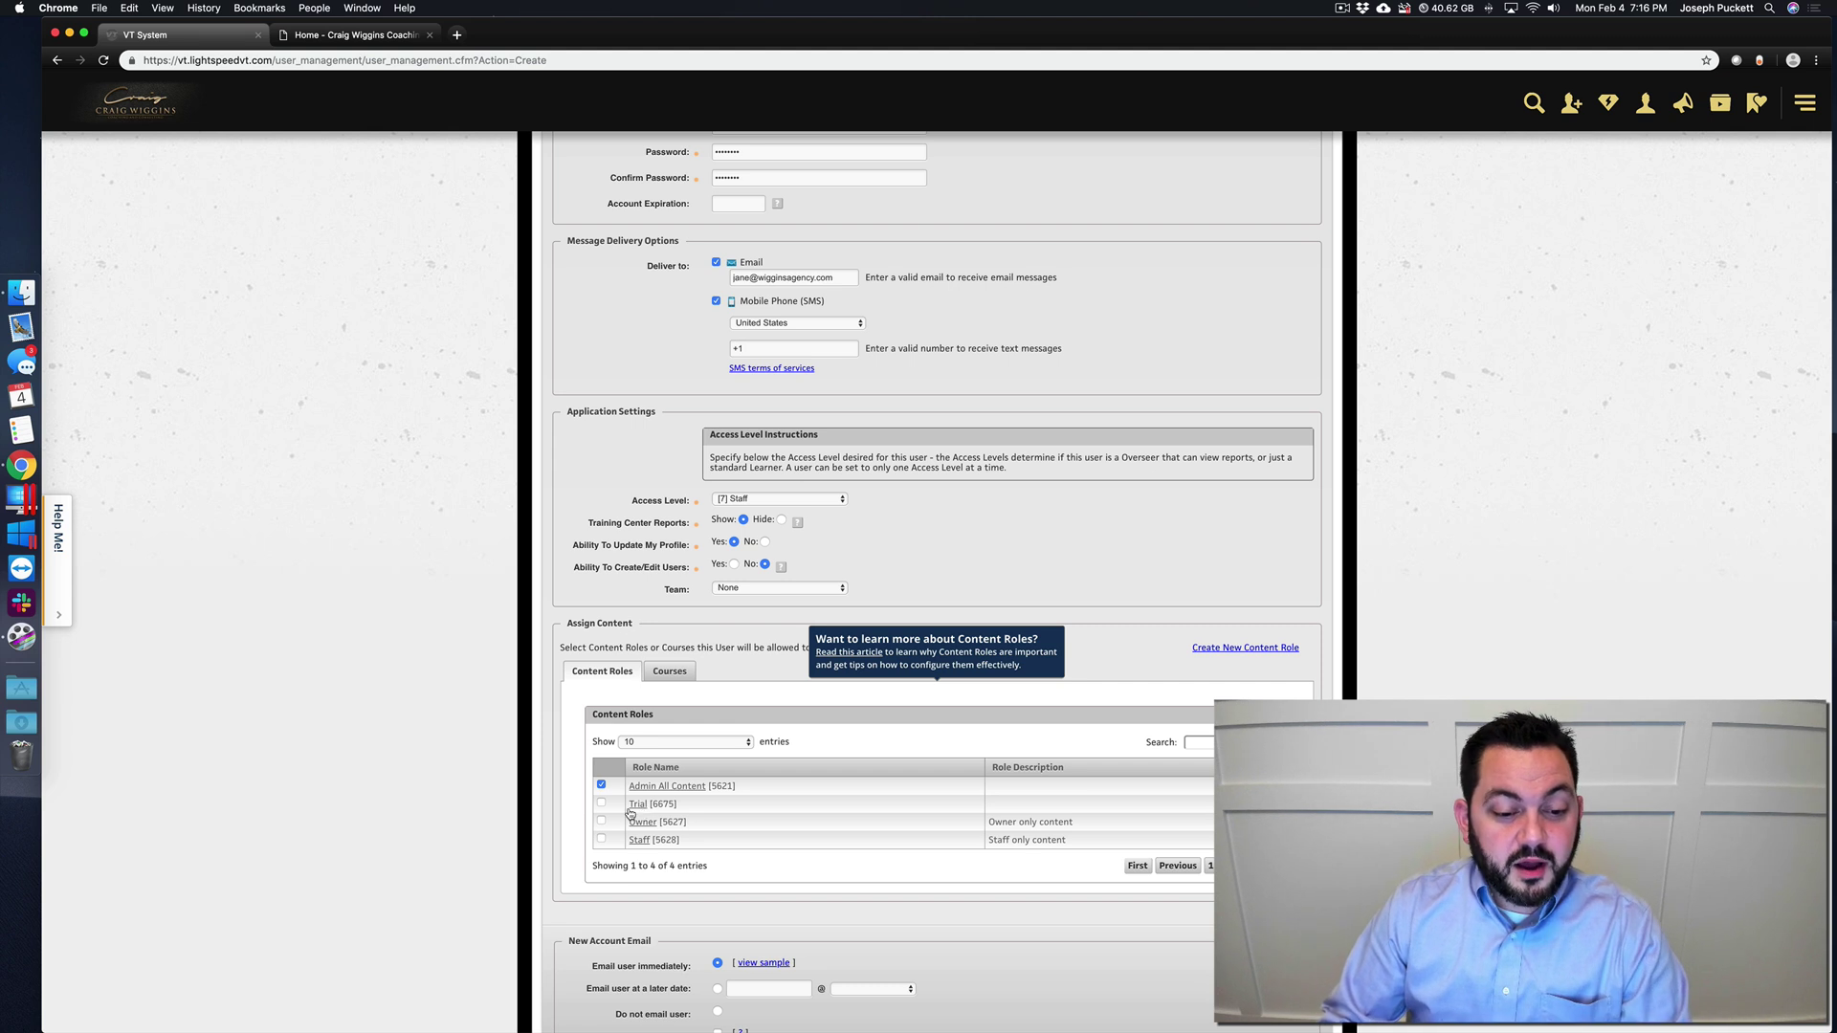
click(601, 821)
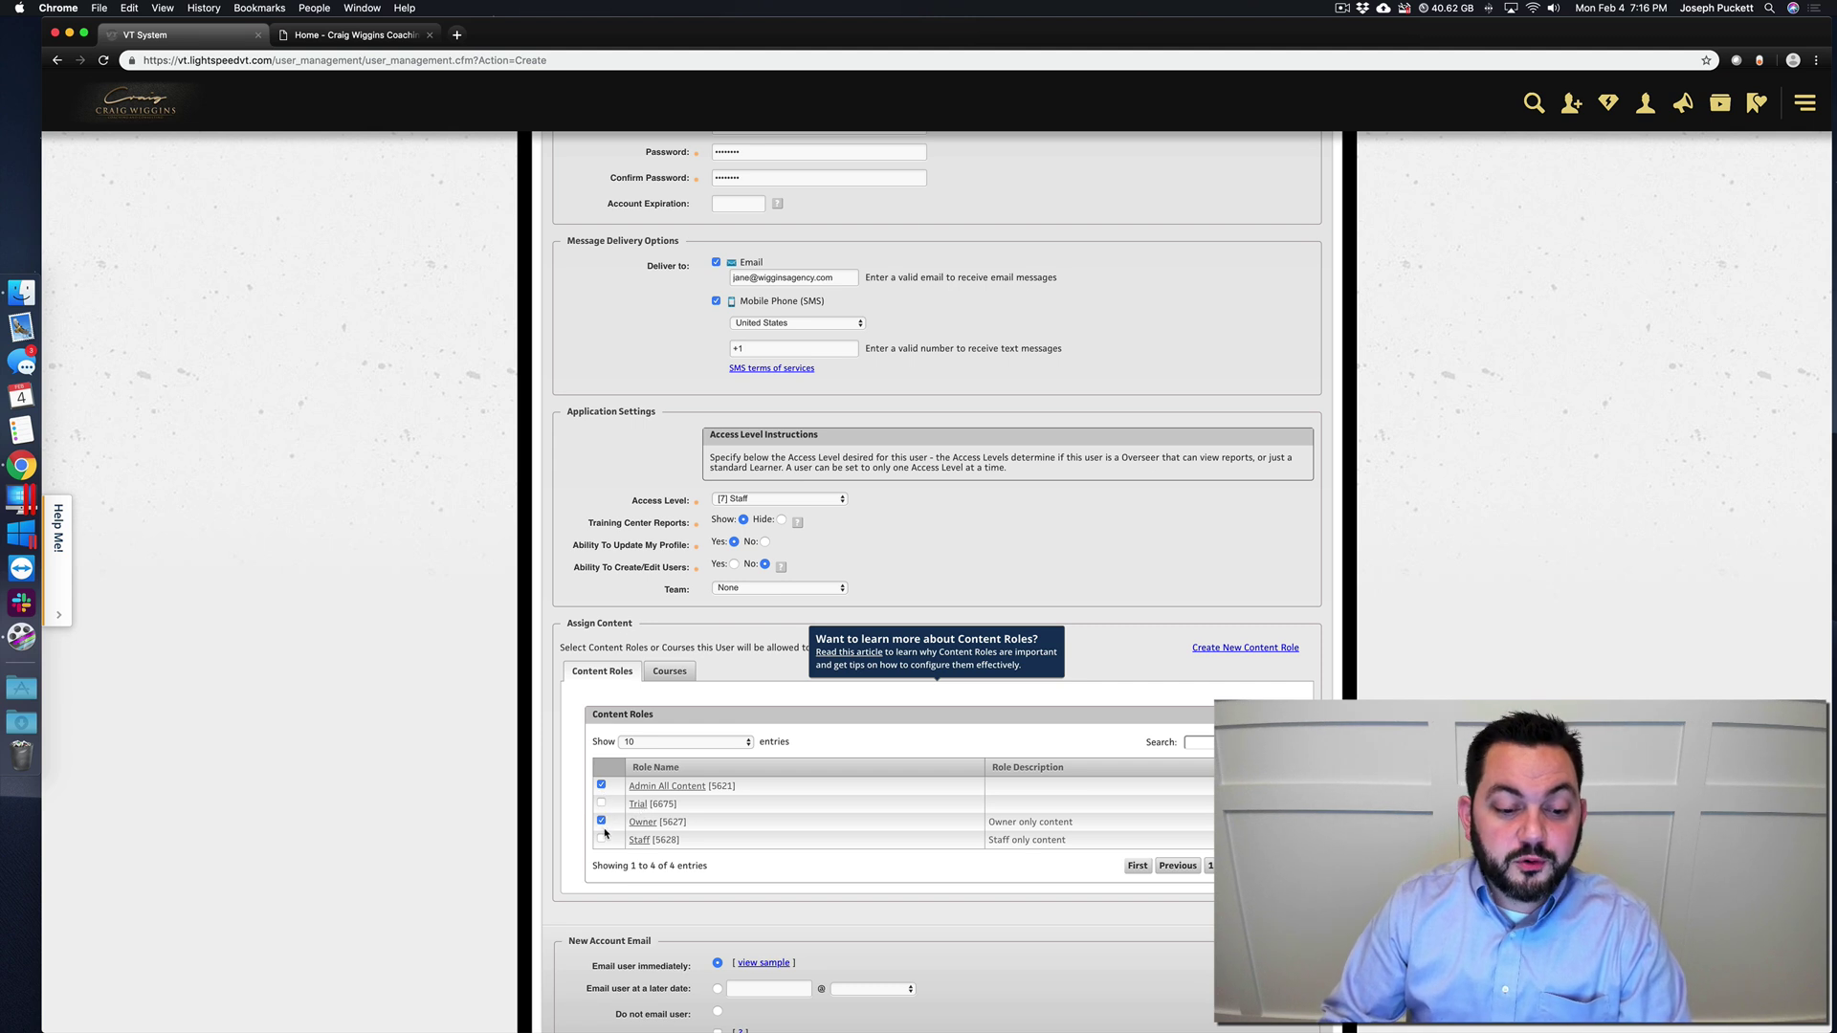
click(602, 839)
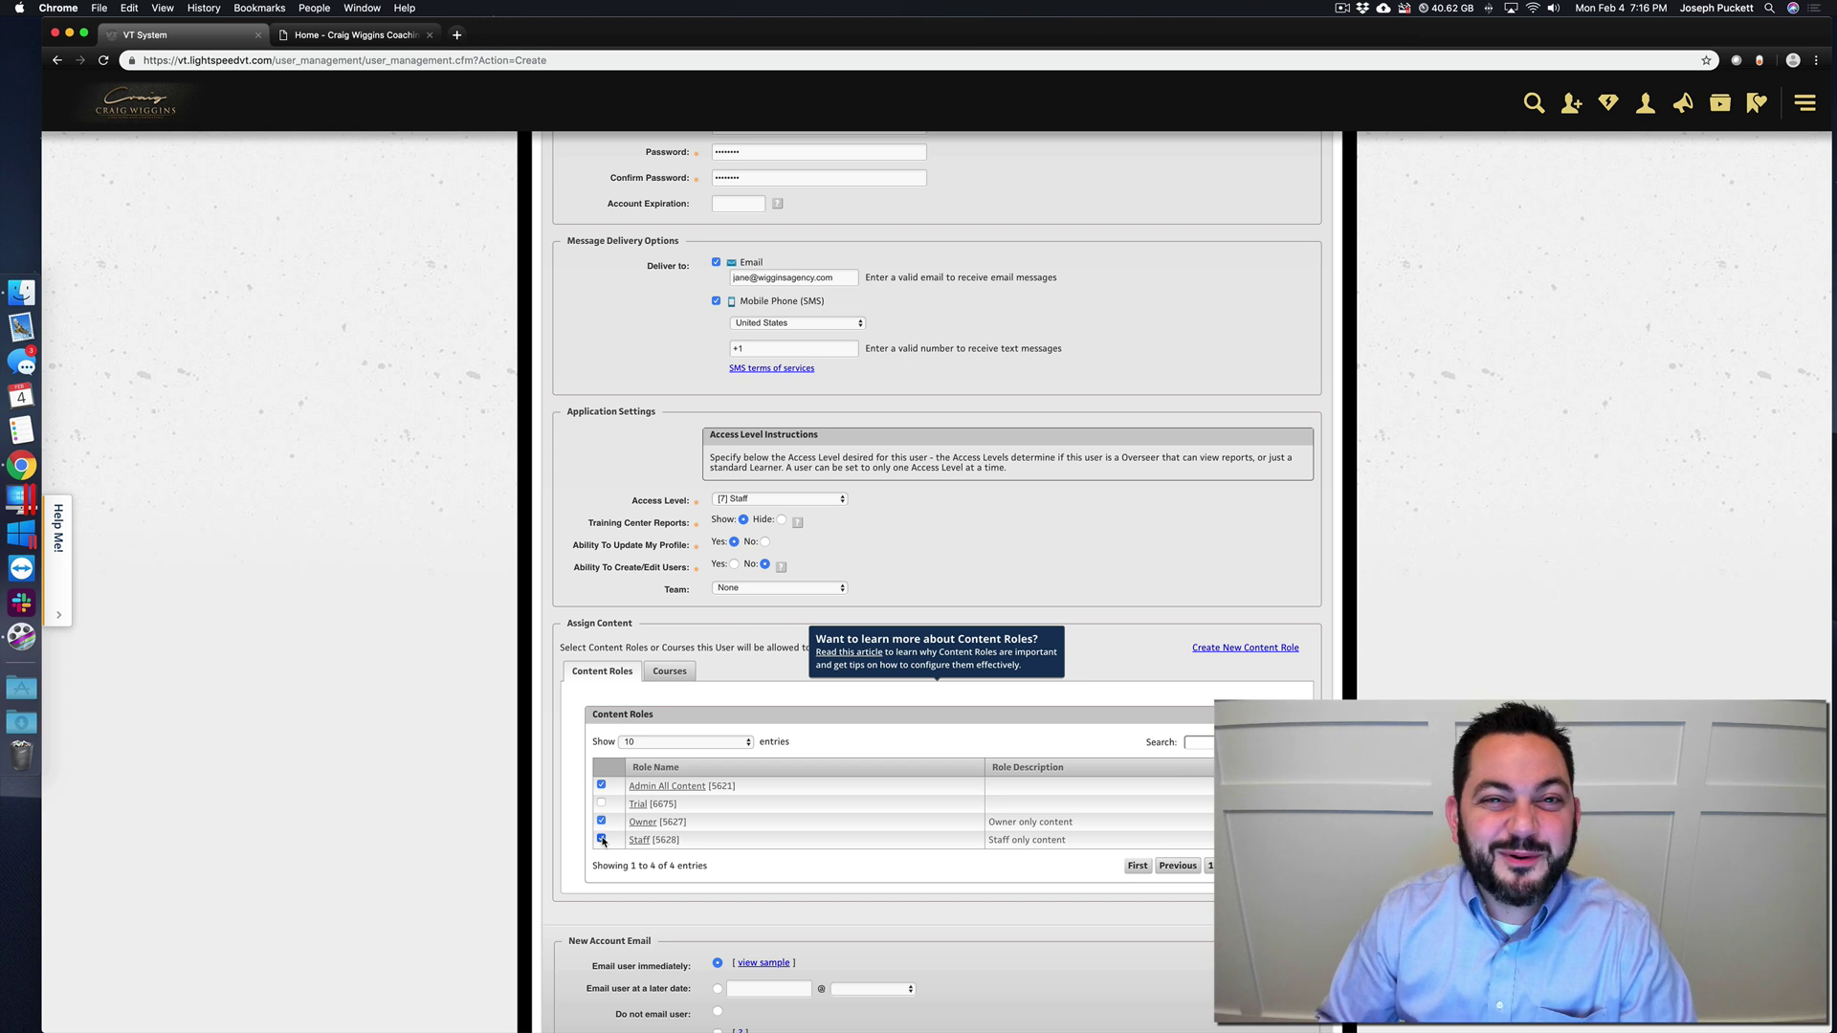
click(602, 839)
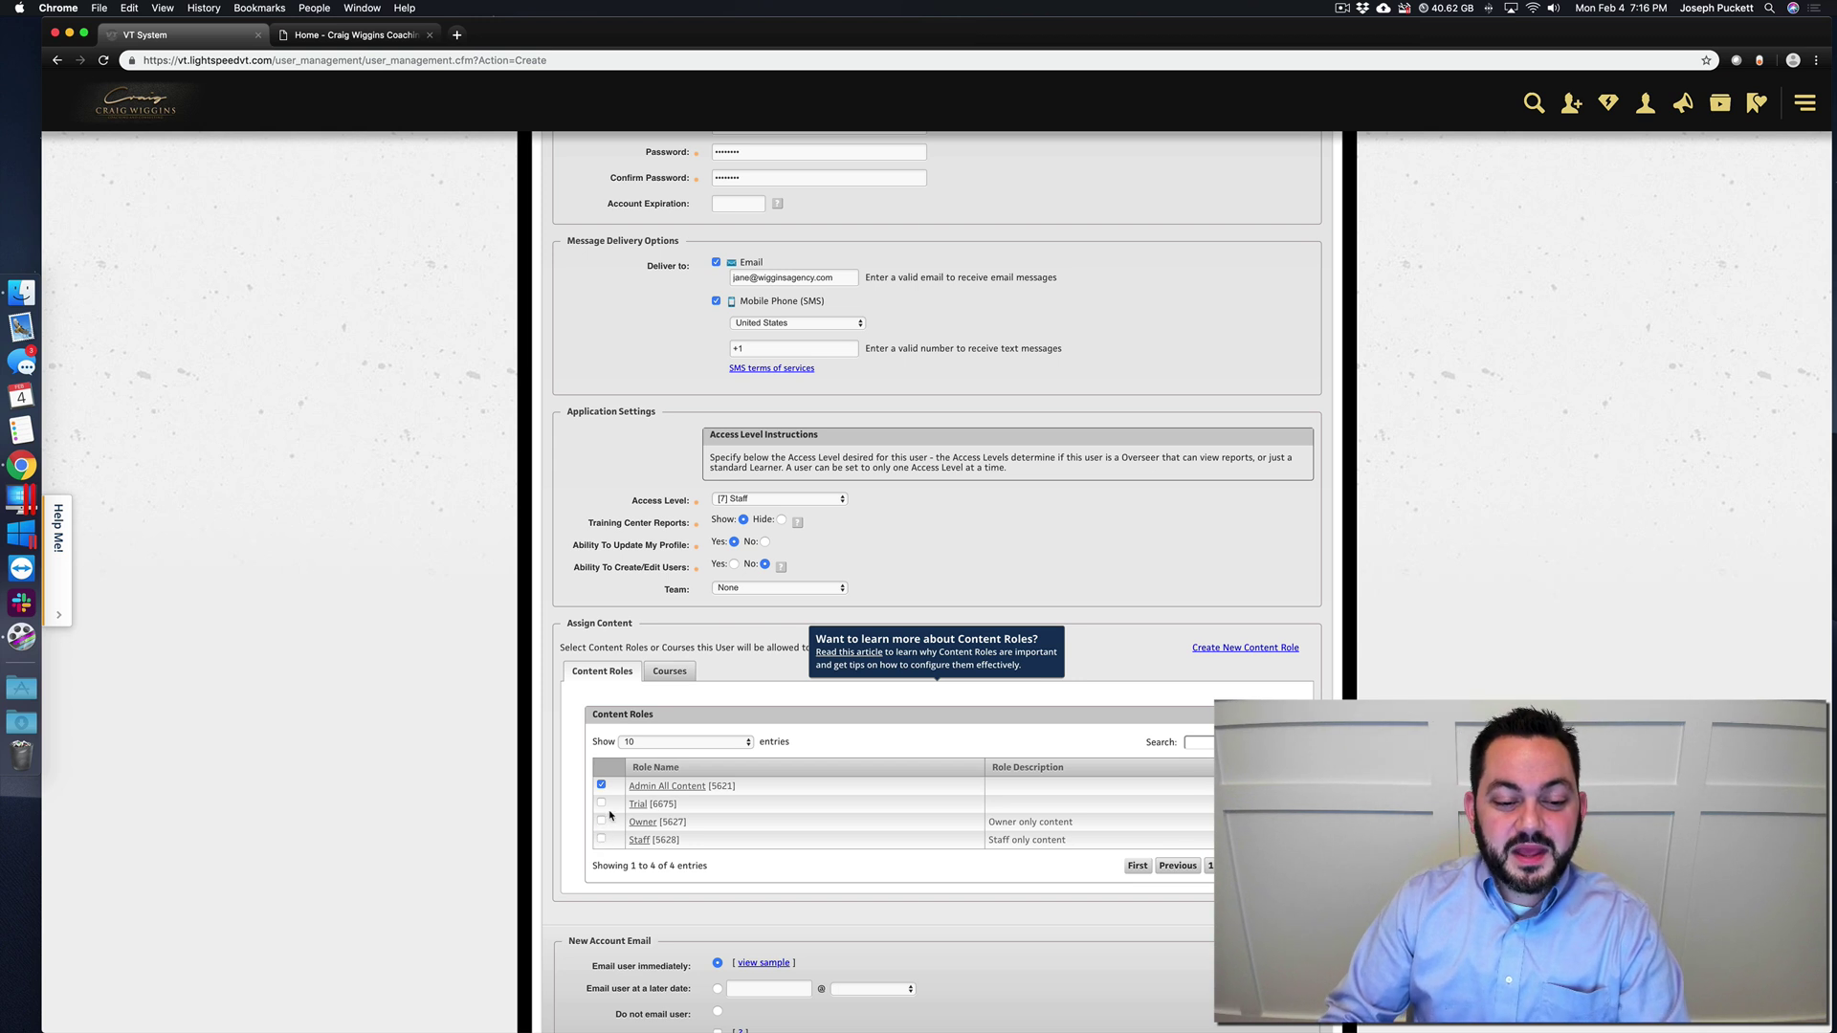
click(766, 500)
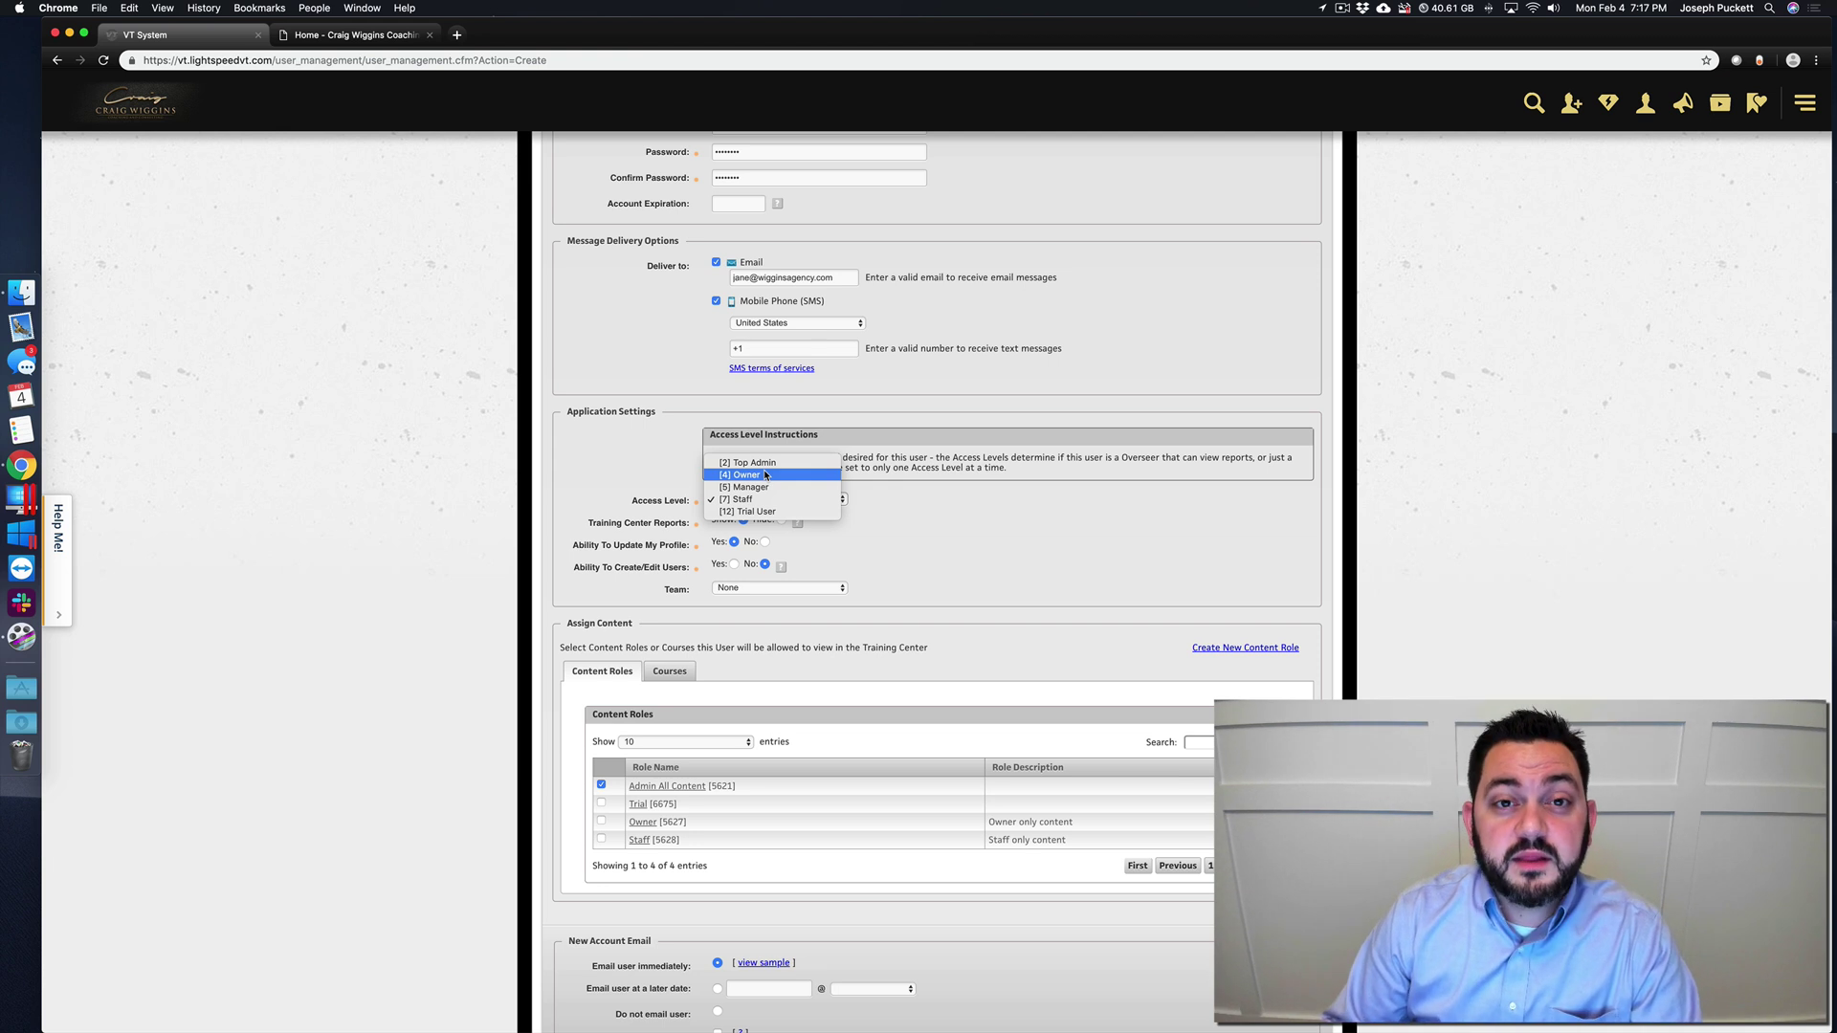
- Set Access Level to (4) Owner and Ability To Create/Edit Users to Yes
click(759, 477)
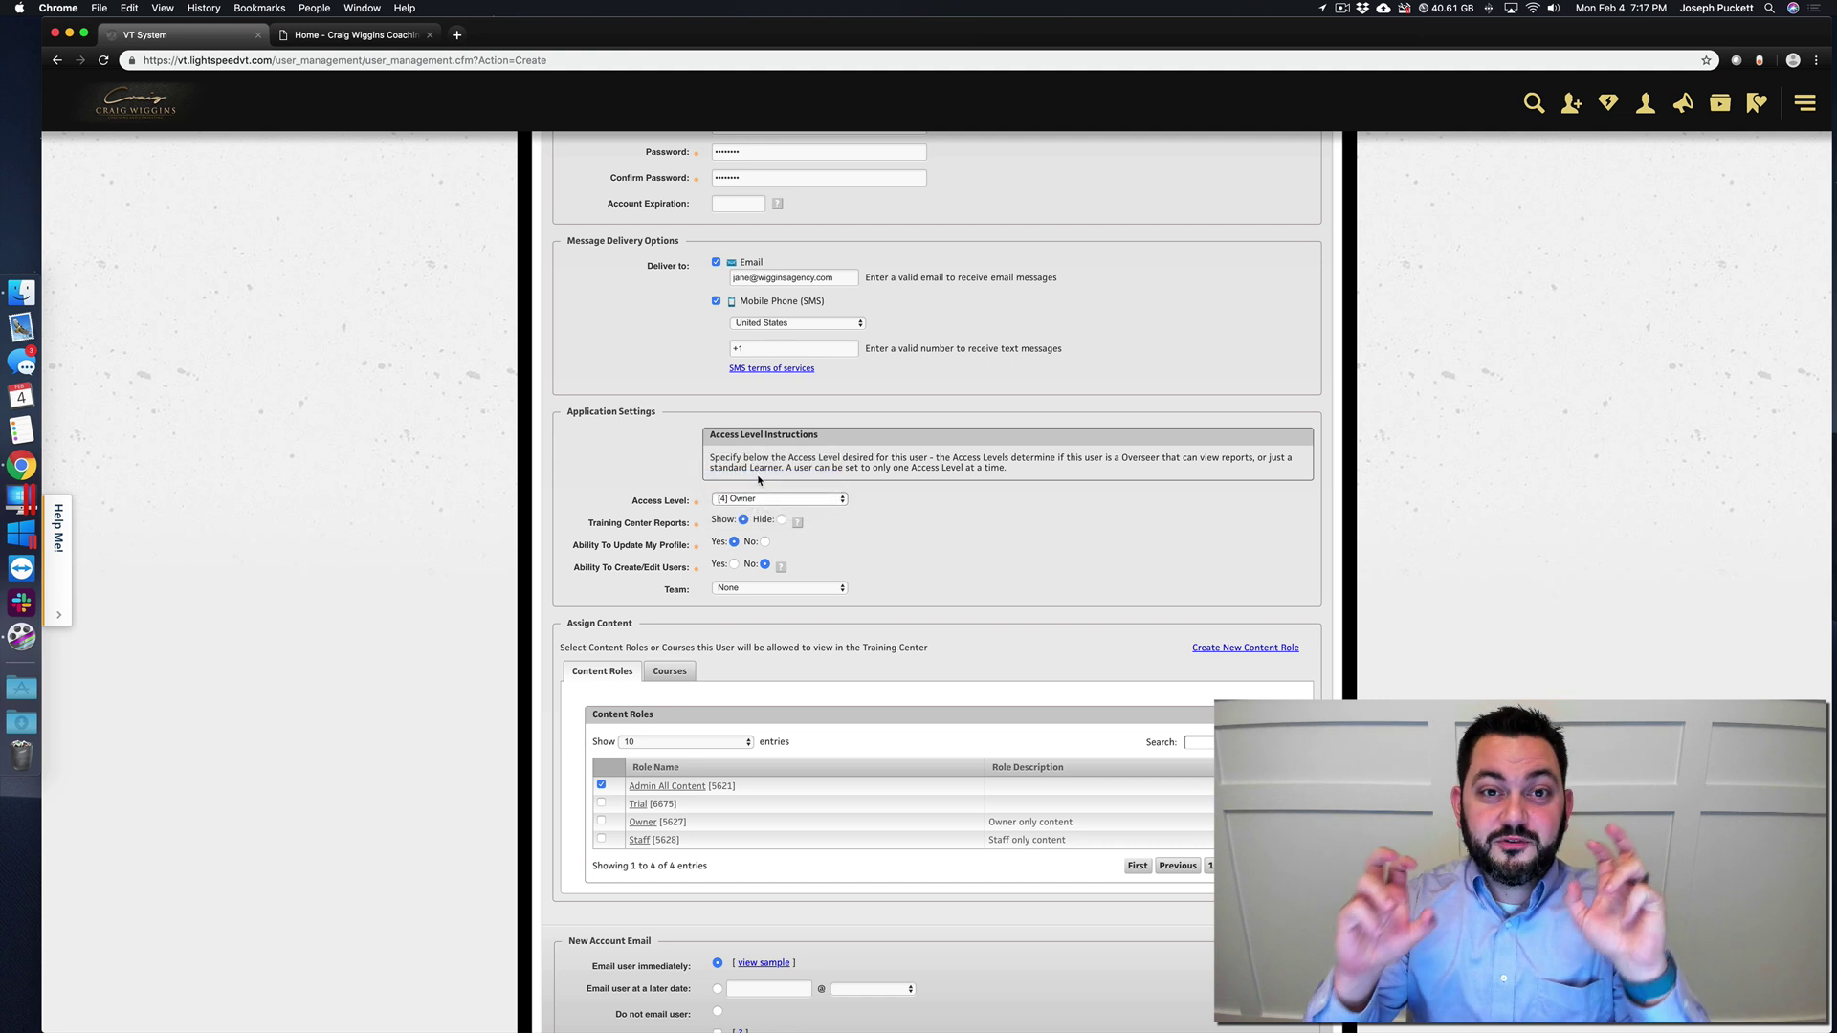
click(734, 563)
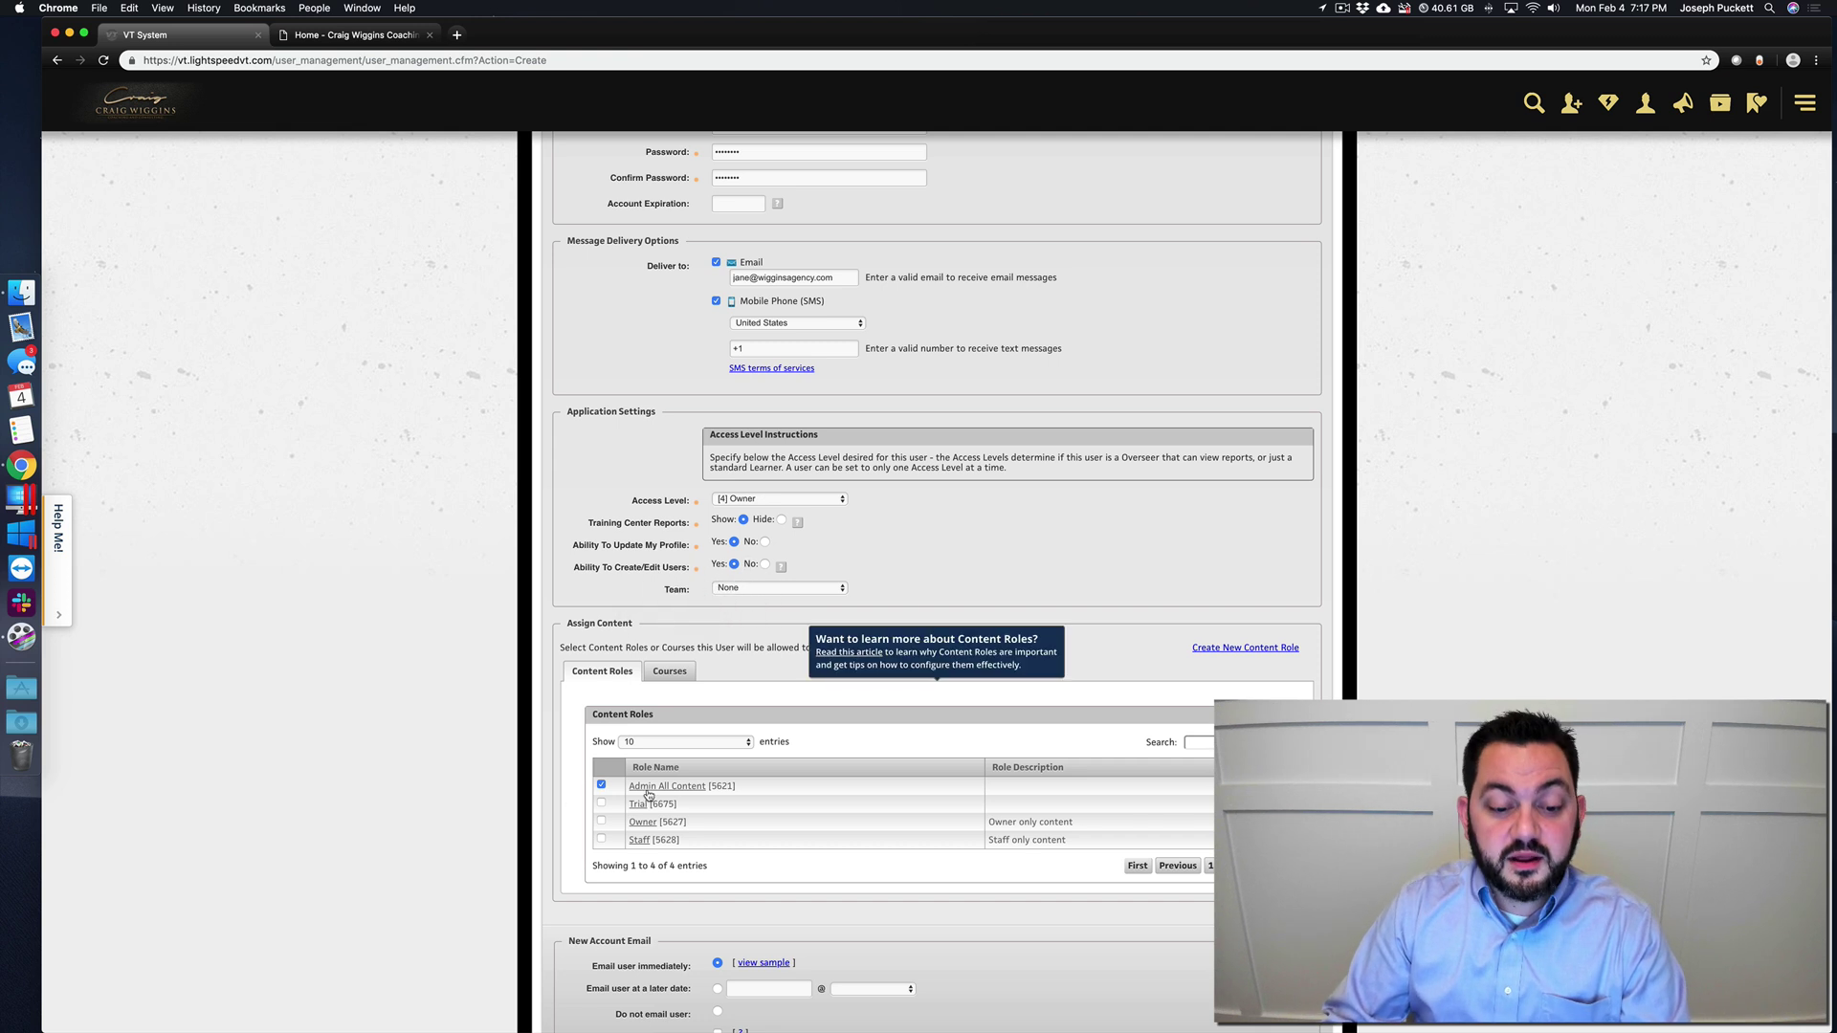
scroll(596, 823, down, 5)
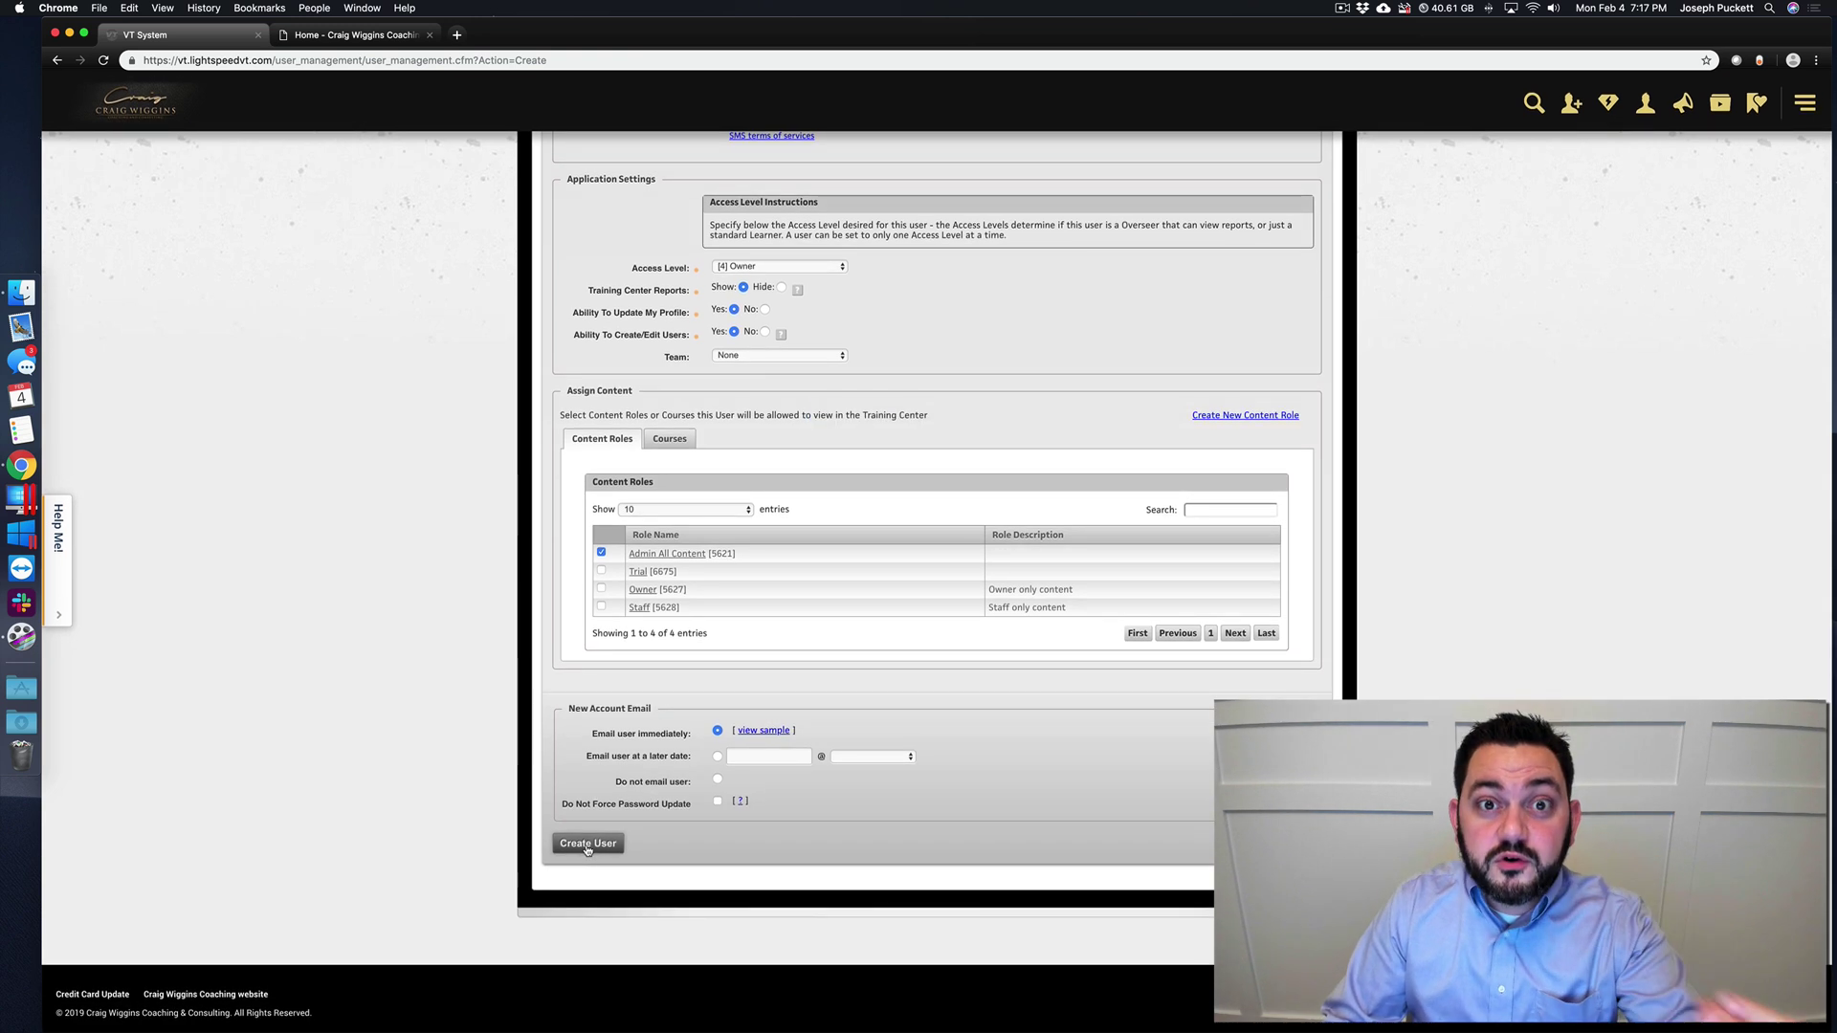
- Switch Access Level to (7) Staff, set Create/Edit Users to No, and swap Admin All Content for Staff
click(771, 272)
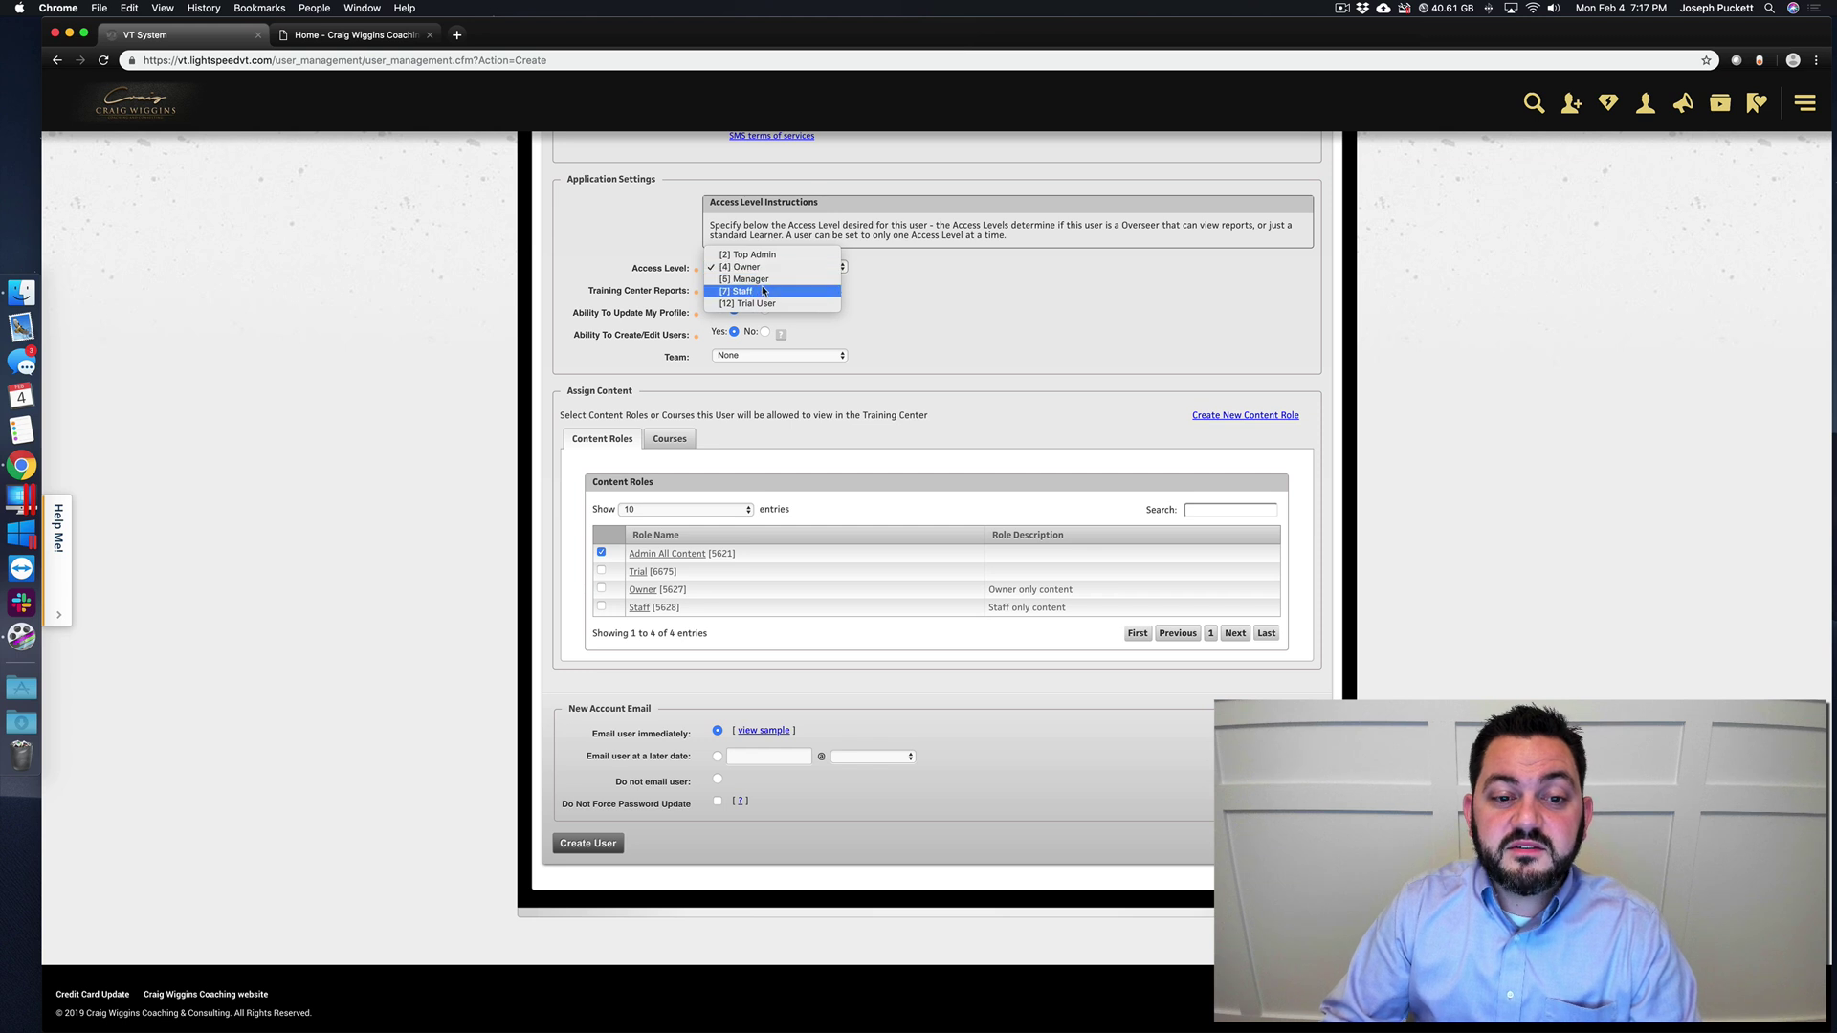
click(761, 290)
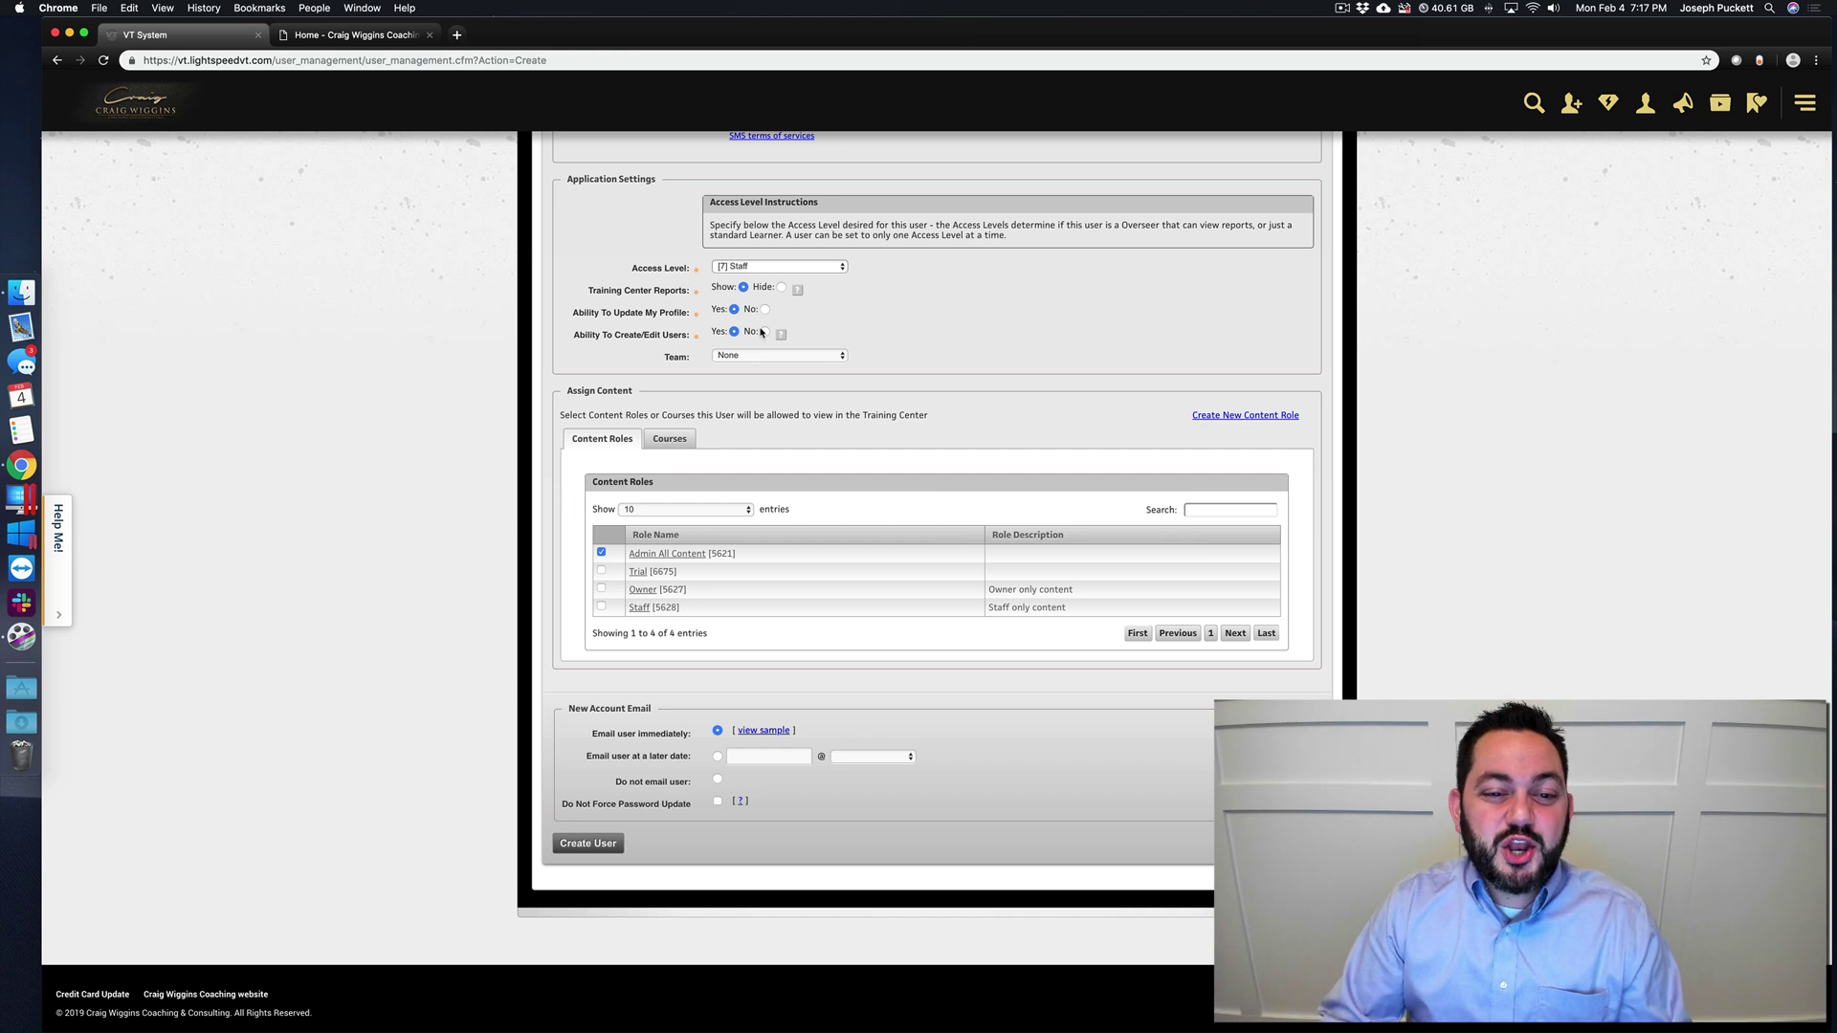
click(764, 331)
click(601, 552)
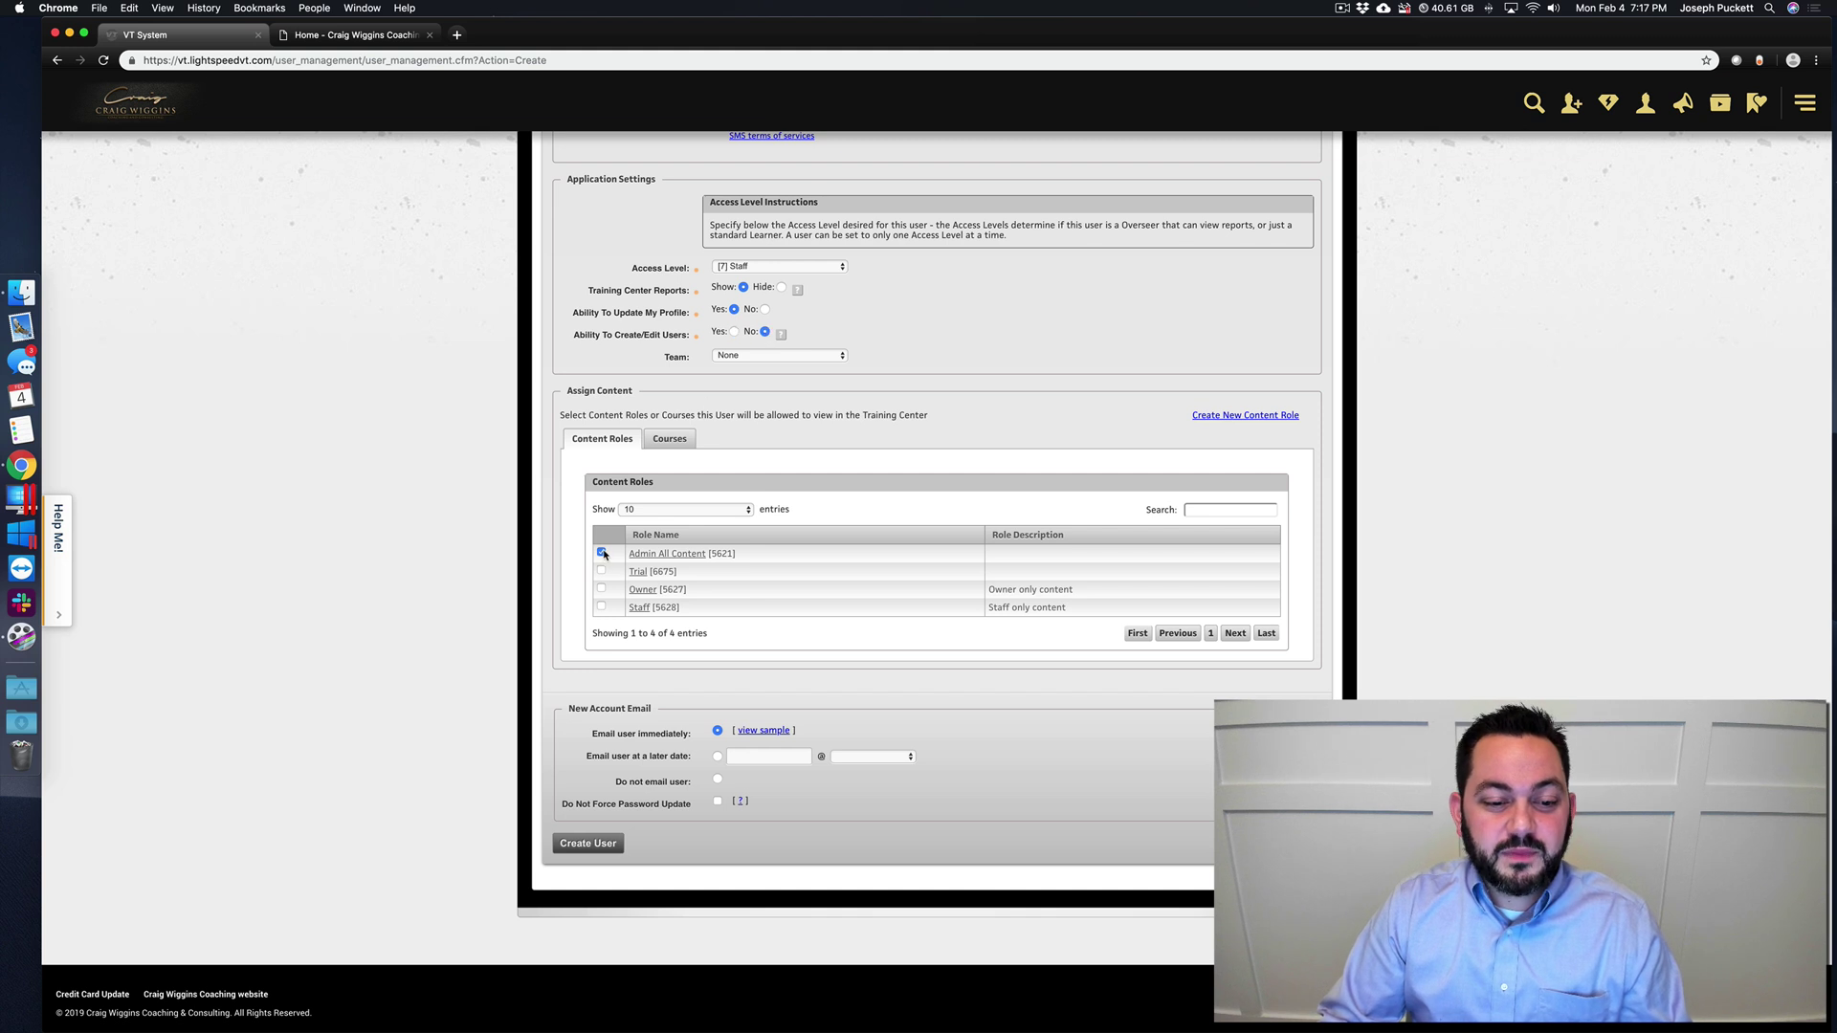
click(601, 607)
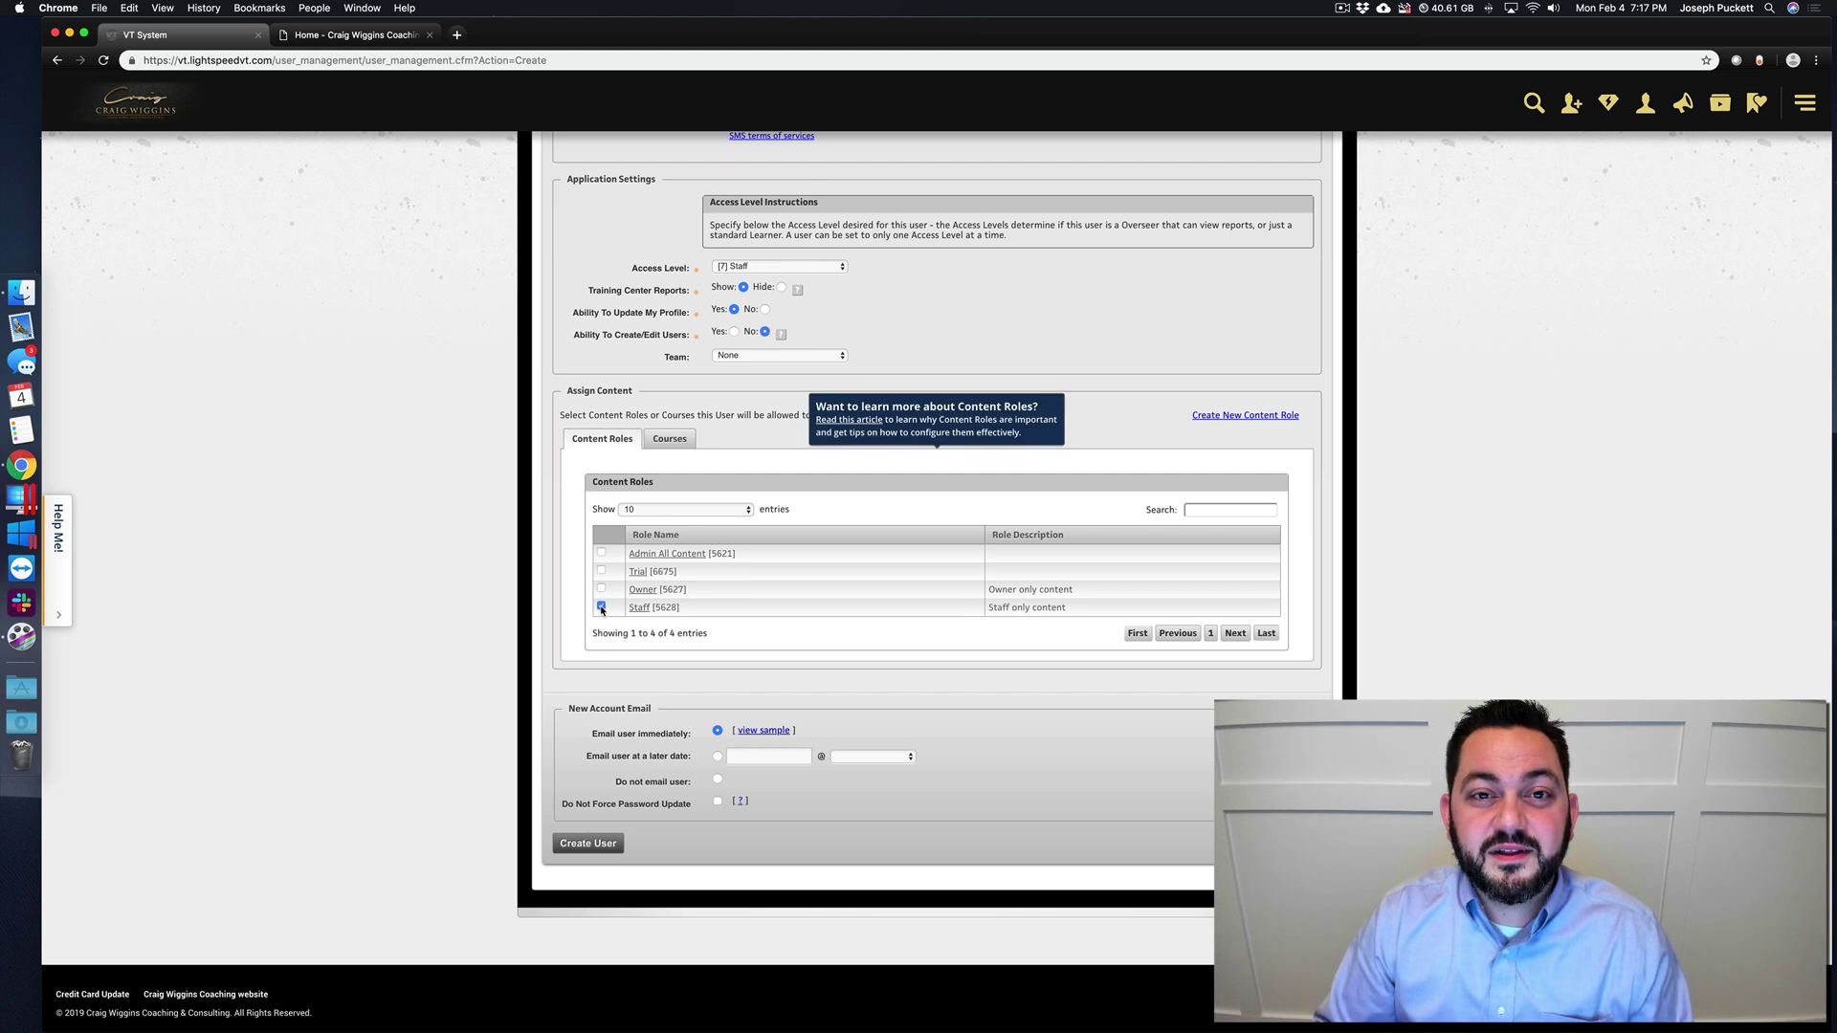